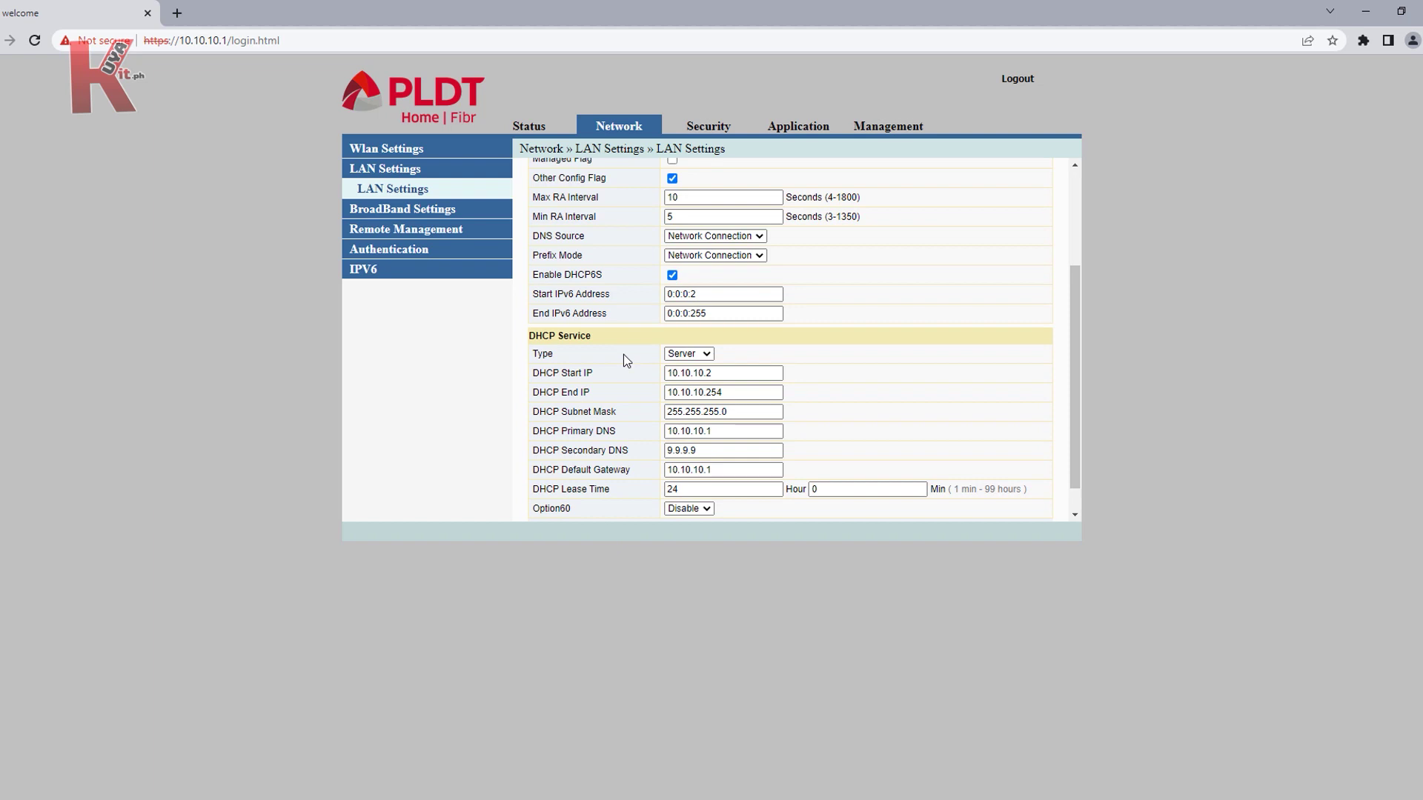
Step: Apply DHCP range 192.168.50.2–192.168.50.254 with DNS/gateway 192.168.50.50 and dismiss the reboot notice
{"action": "scroll", "coordinate": [624, 355], "scroll_direction": "down", "scroll_amount": 1}
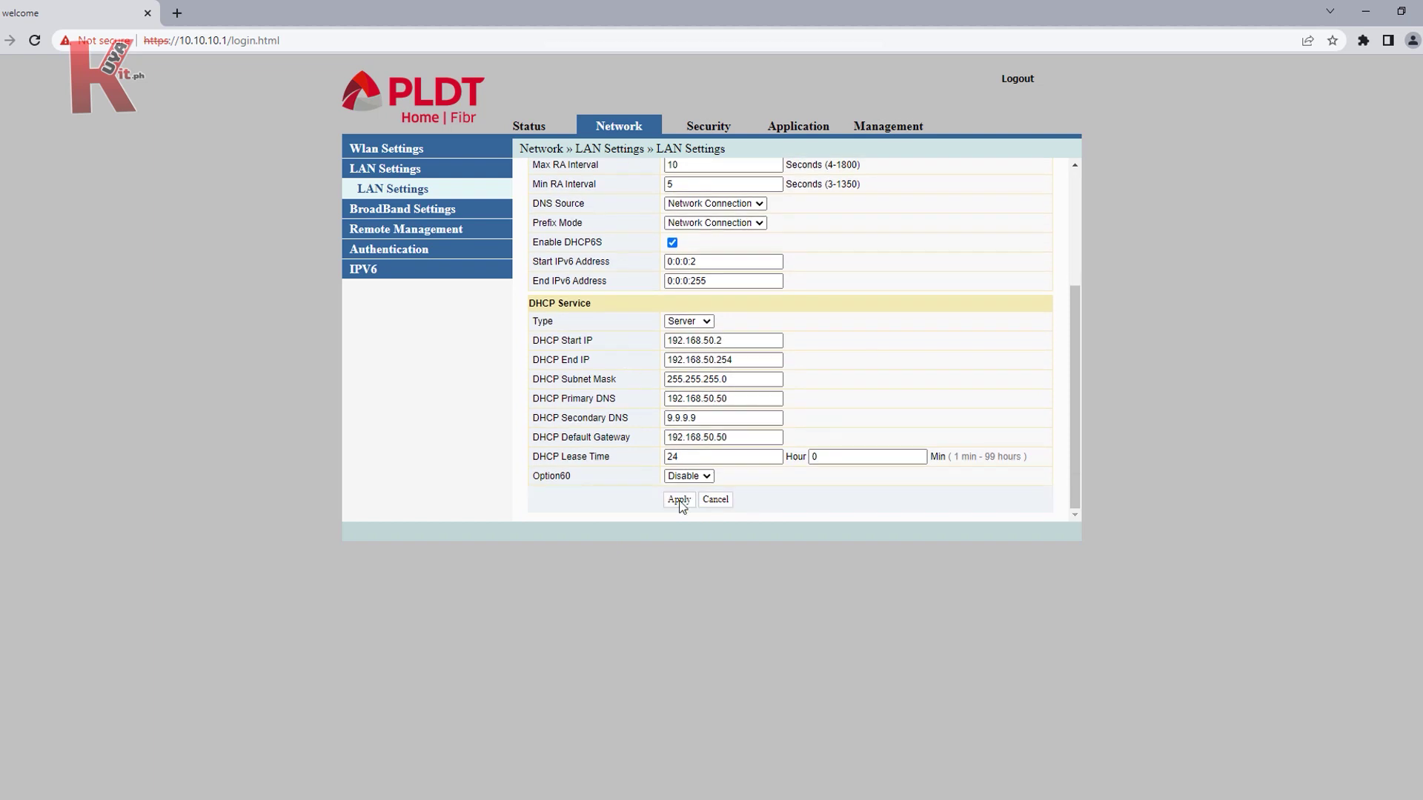
{"action": "left_click", "coordinate": [679, 500]}
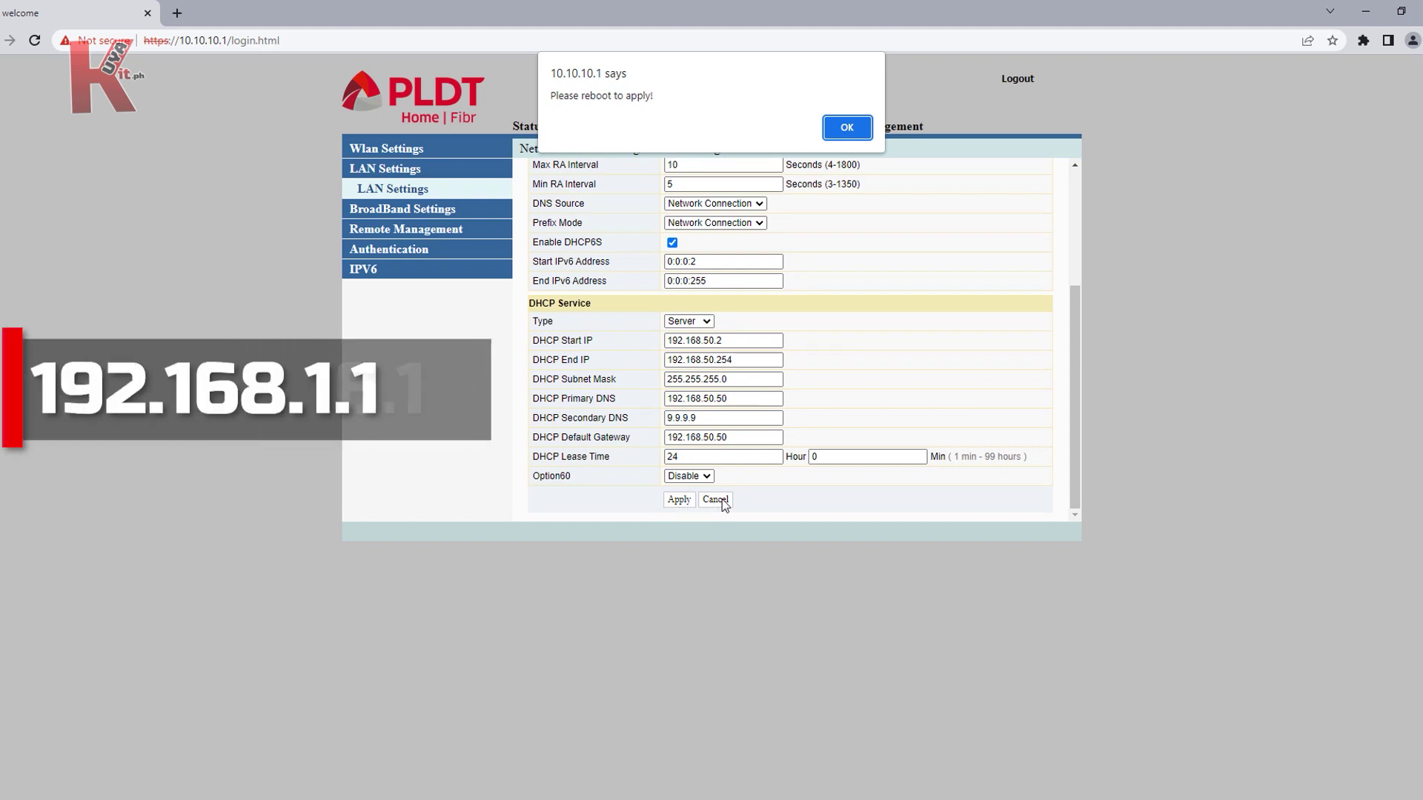
{"action": "left_click", "coordinate": [847, 127]}
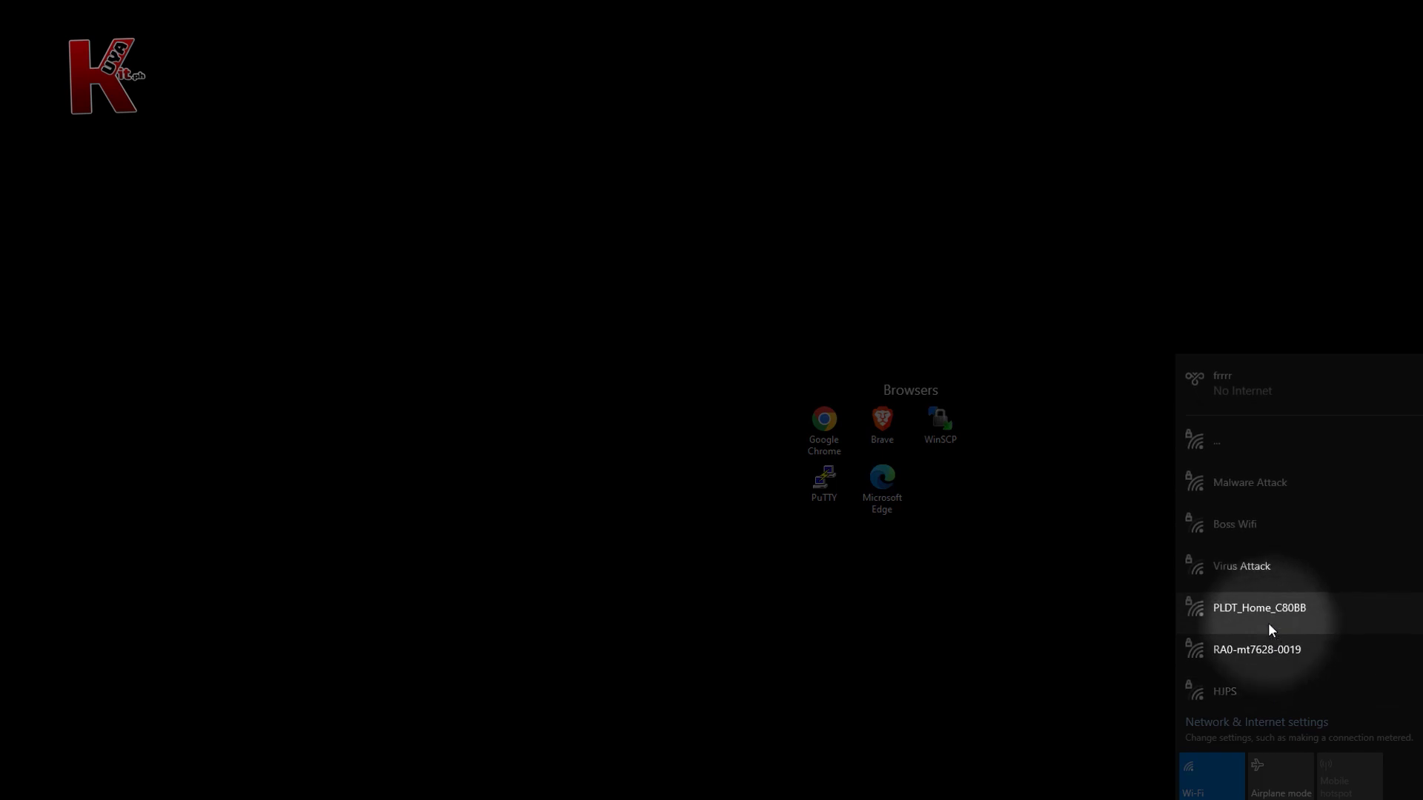
{"action": "left_click", "coordinate": [1270, 628]}
Step: Join PLDT_Home_C80BB using the pasted security key, then launch Google Chrome
{"action": "left_click", "coordinate": [1363, 683]}
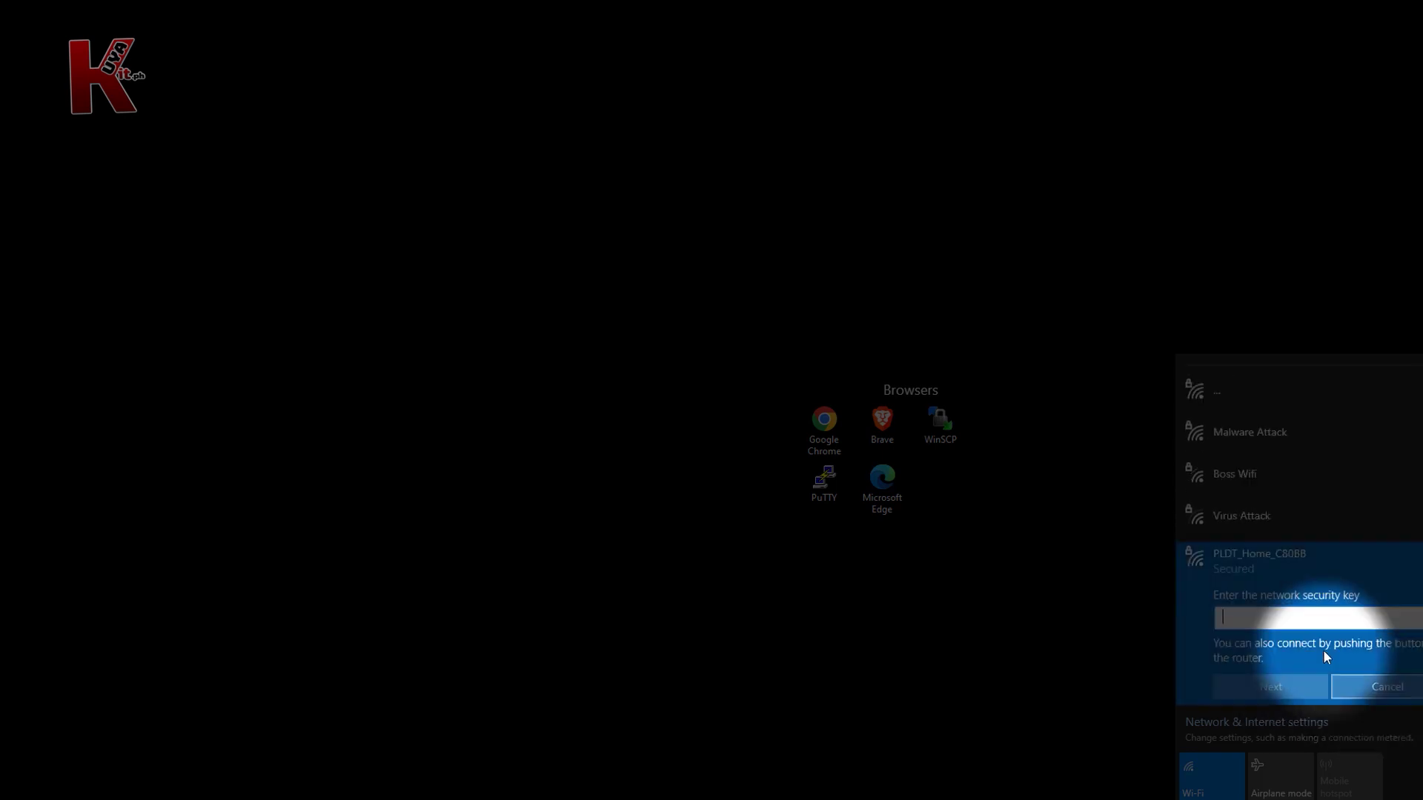
{"action": "right_click", "coordinate": [1247, 621]}
{"action": "left_click", "coordinate": [1266, 636]}
{"action": "left_click", "coordinate": [1247, 685]}
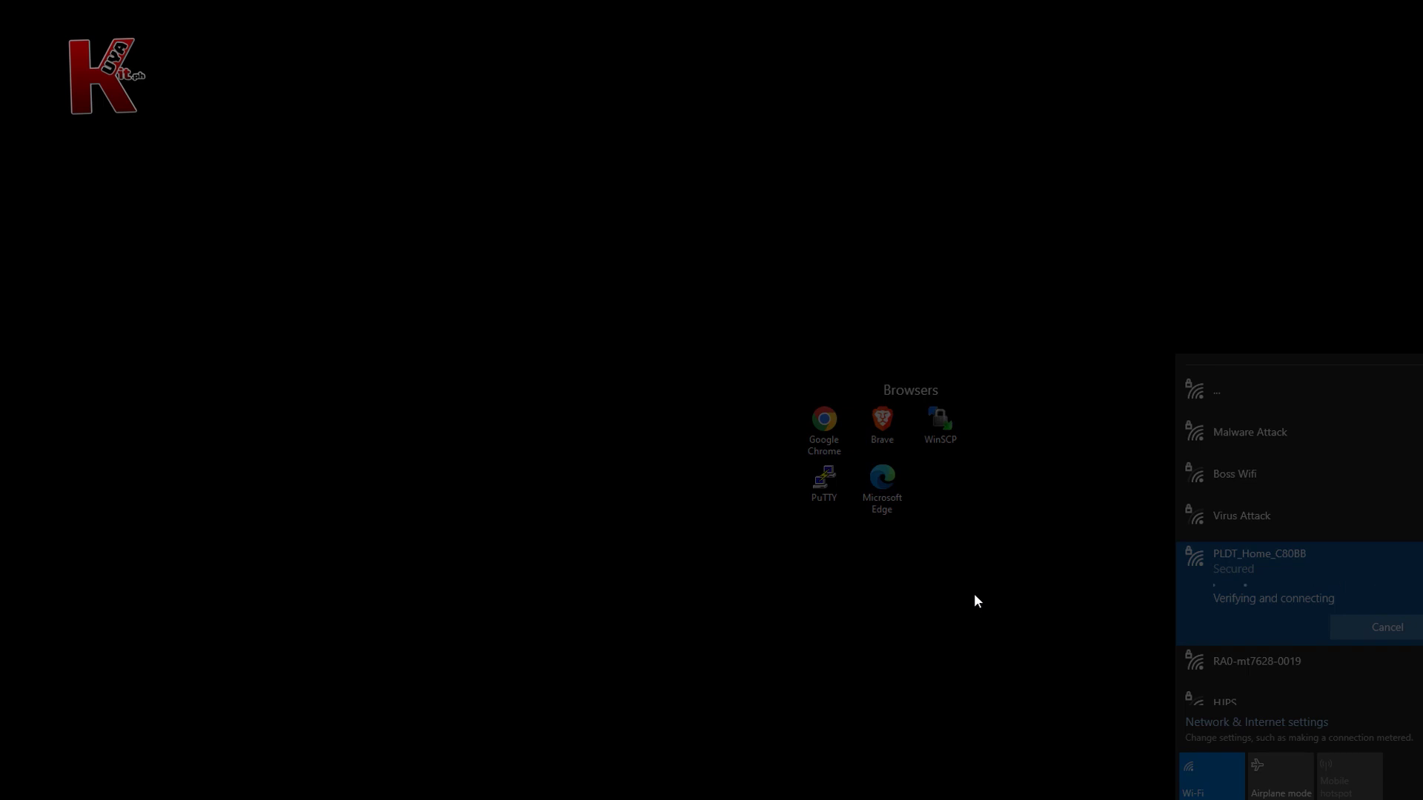
{"action": "left_click", "coordinate": [830, 437]}
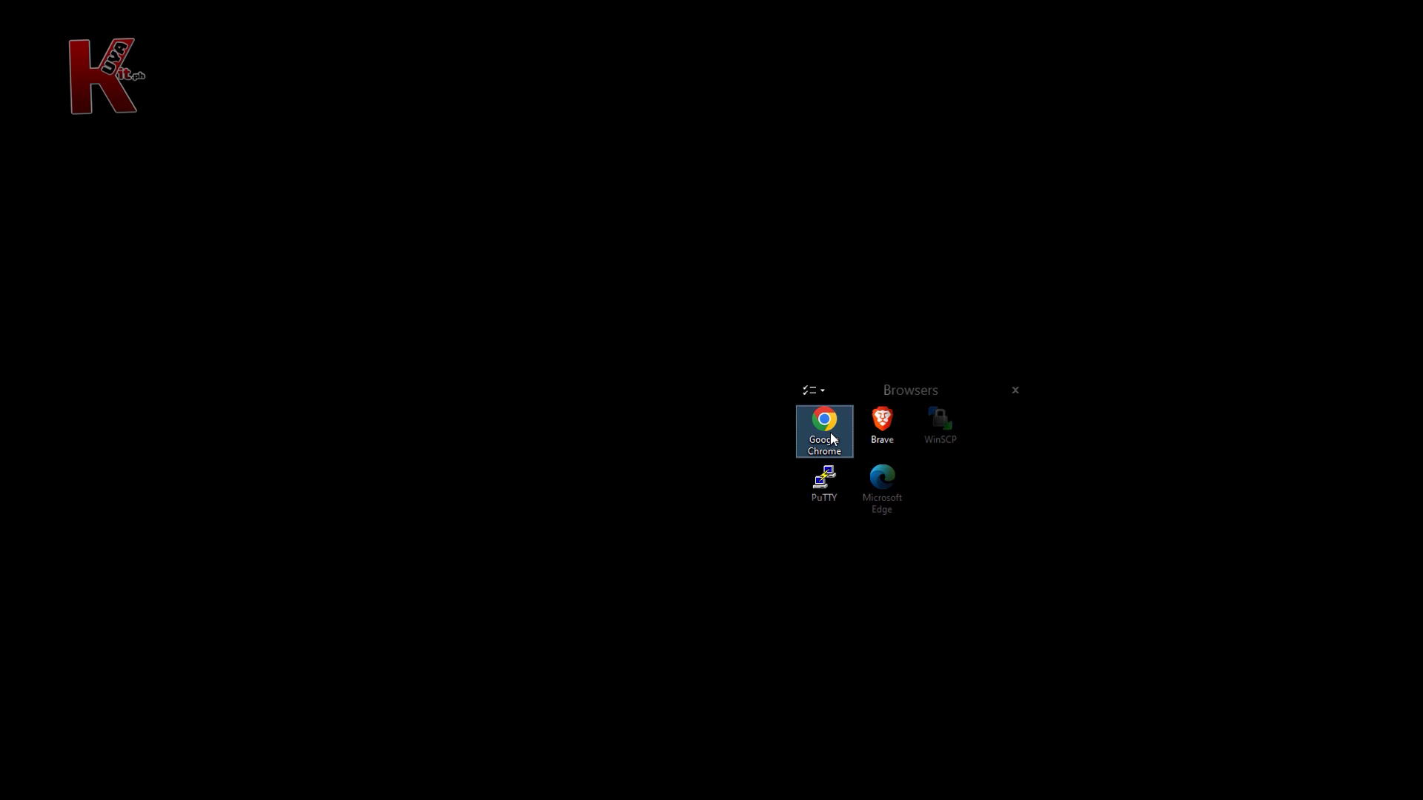
{"action": "double_click", "coordinate": [824, 429]}
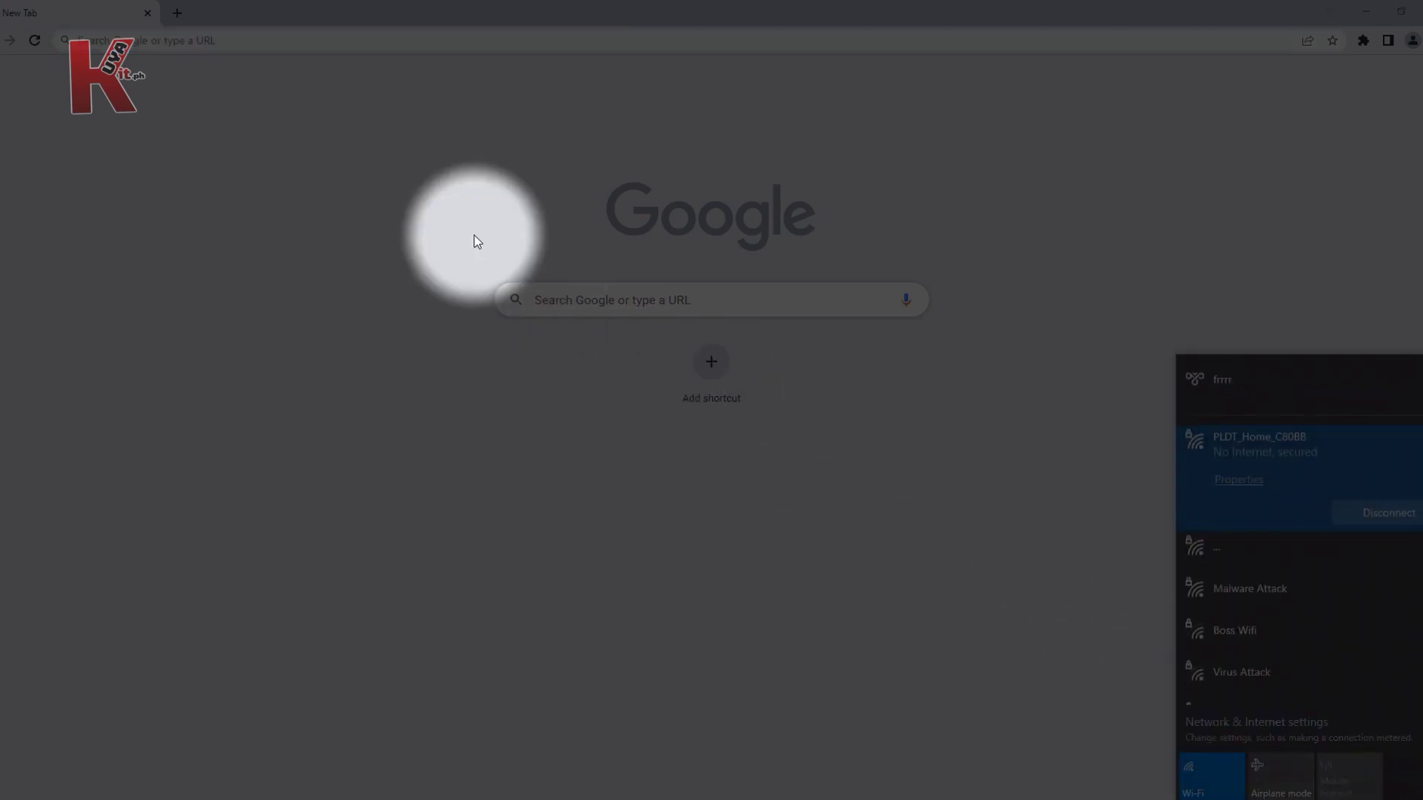
Step: Load the LTE router's admin page at 192.168.0.1 and sign in with the login password
{"action": "left_click", "coordinate": [260, 42]}
{"action": "type", "text": "192.1"}
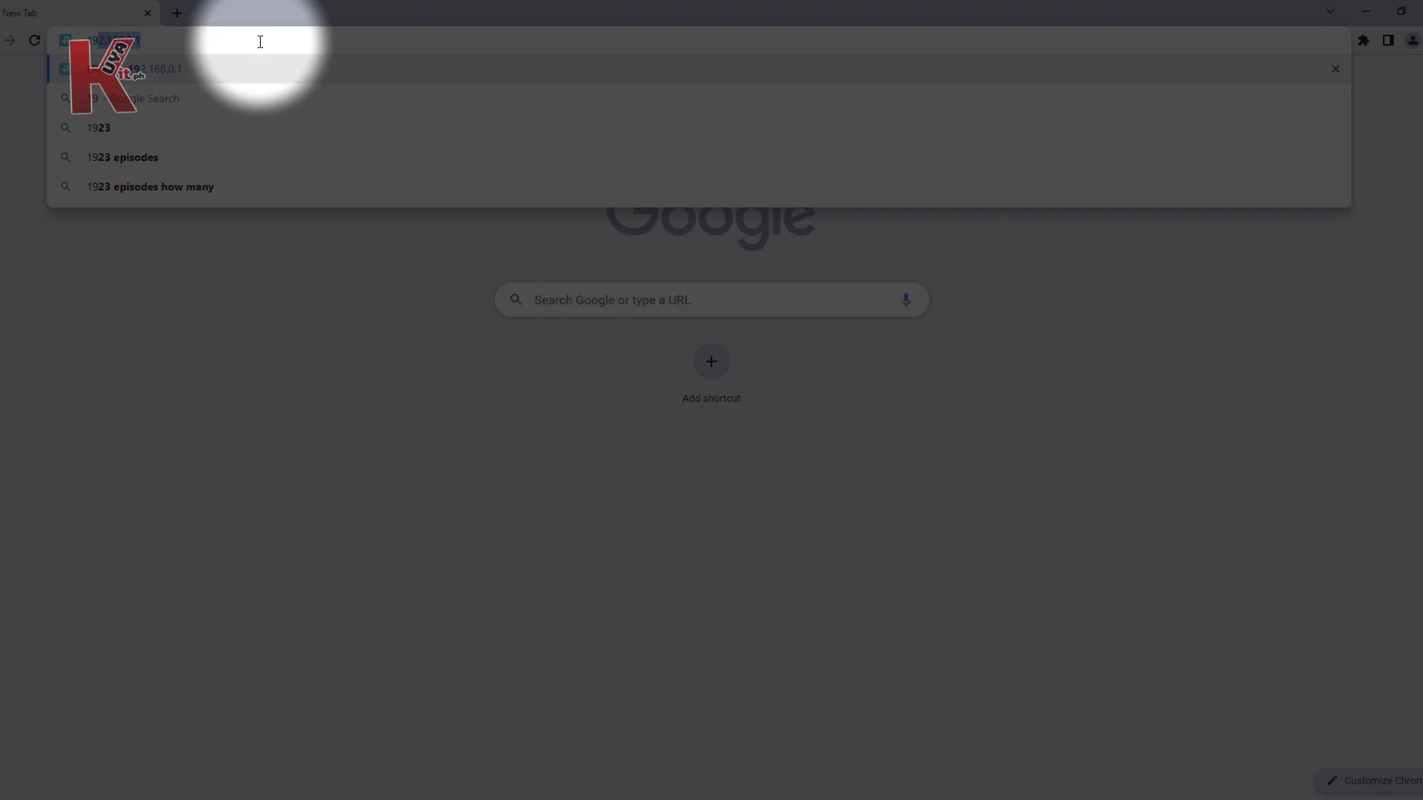
{"action": "type", "text": "68.0.1"}
{"action": "key", "text": "Return"}
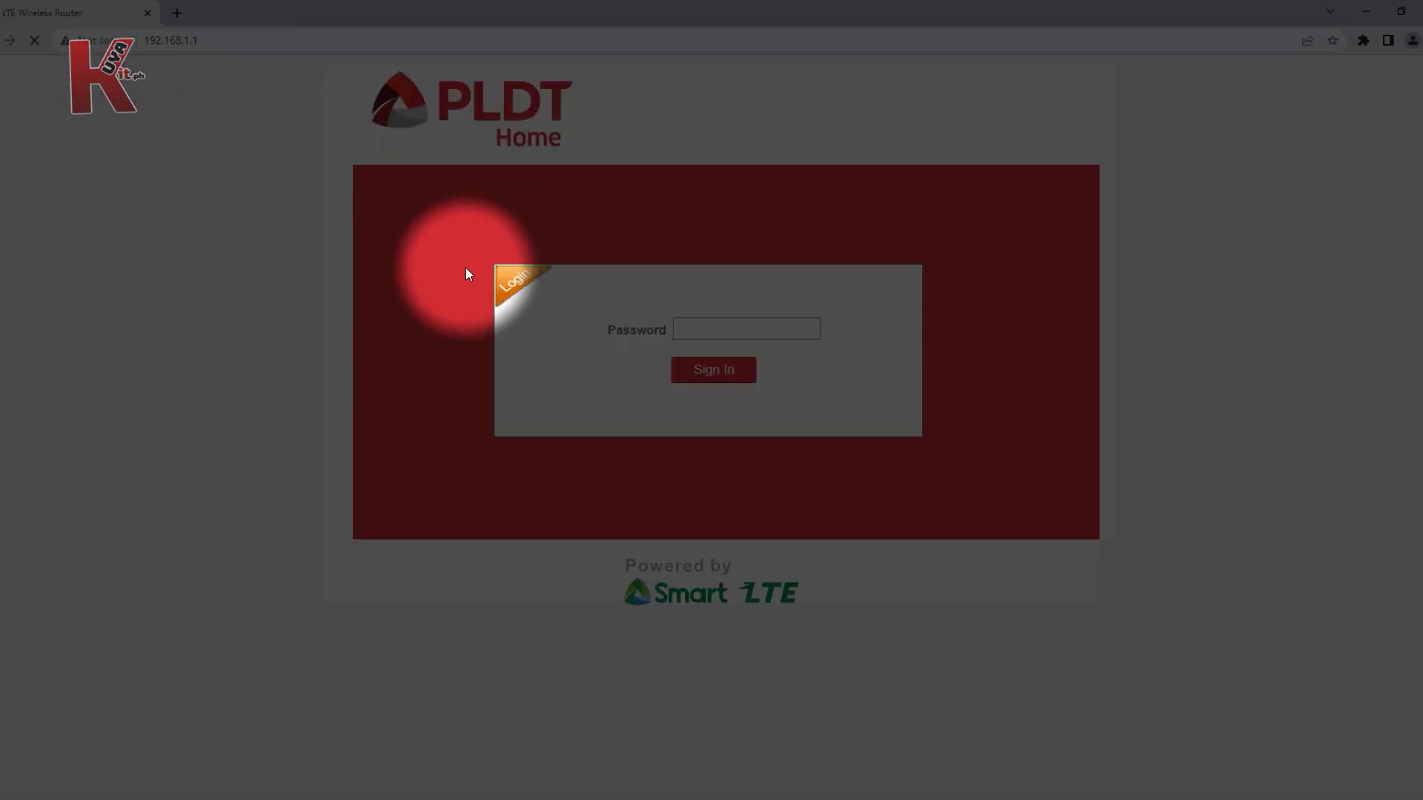
{"action": "left_click", "coordinate": [743, 329]}
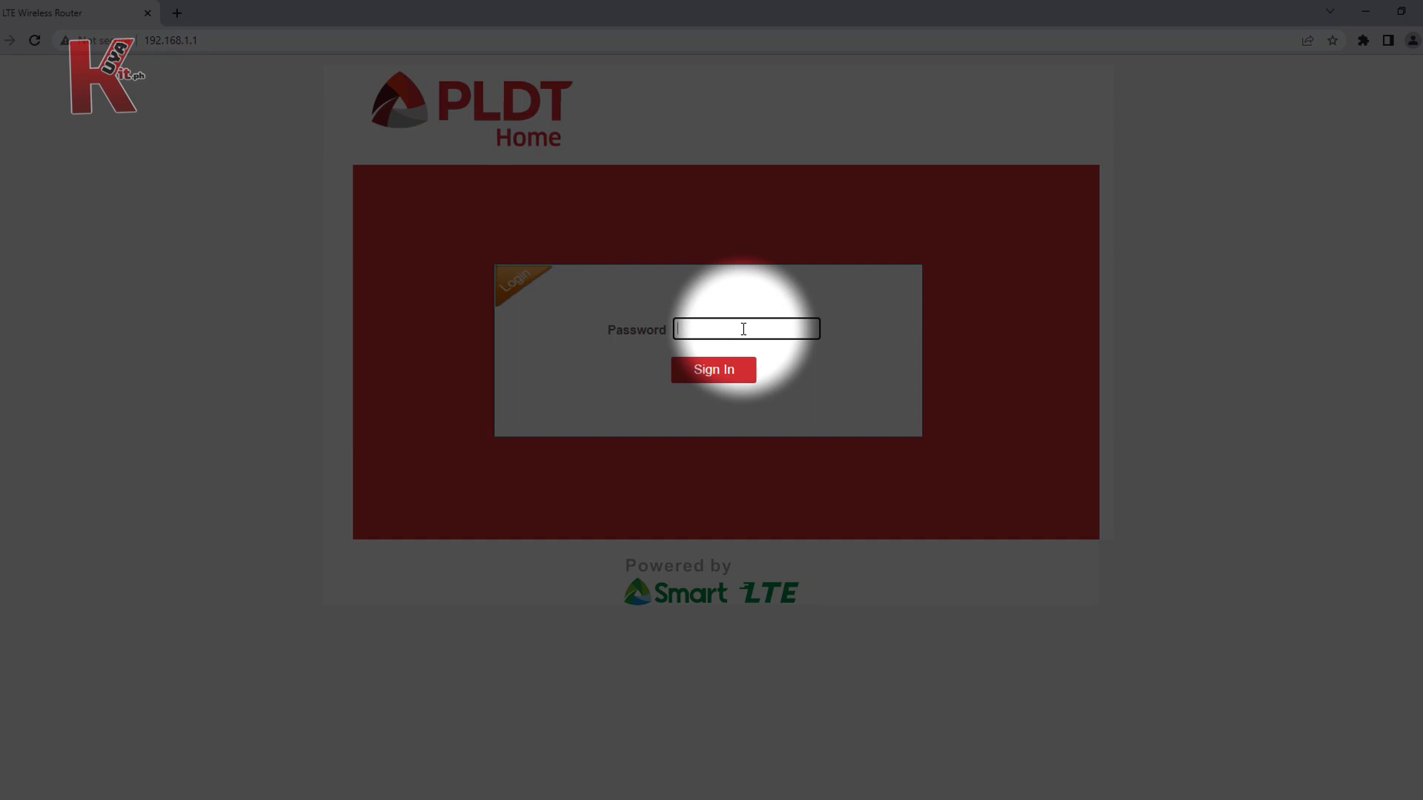
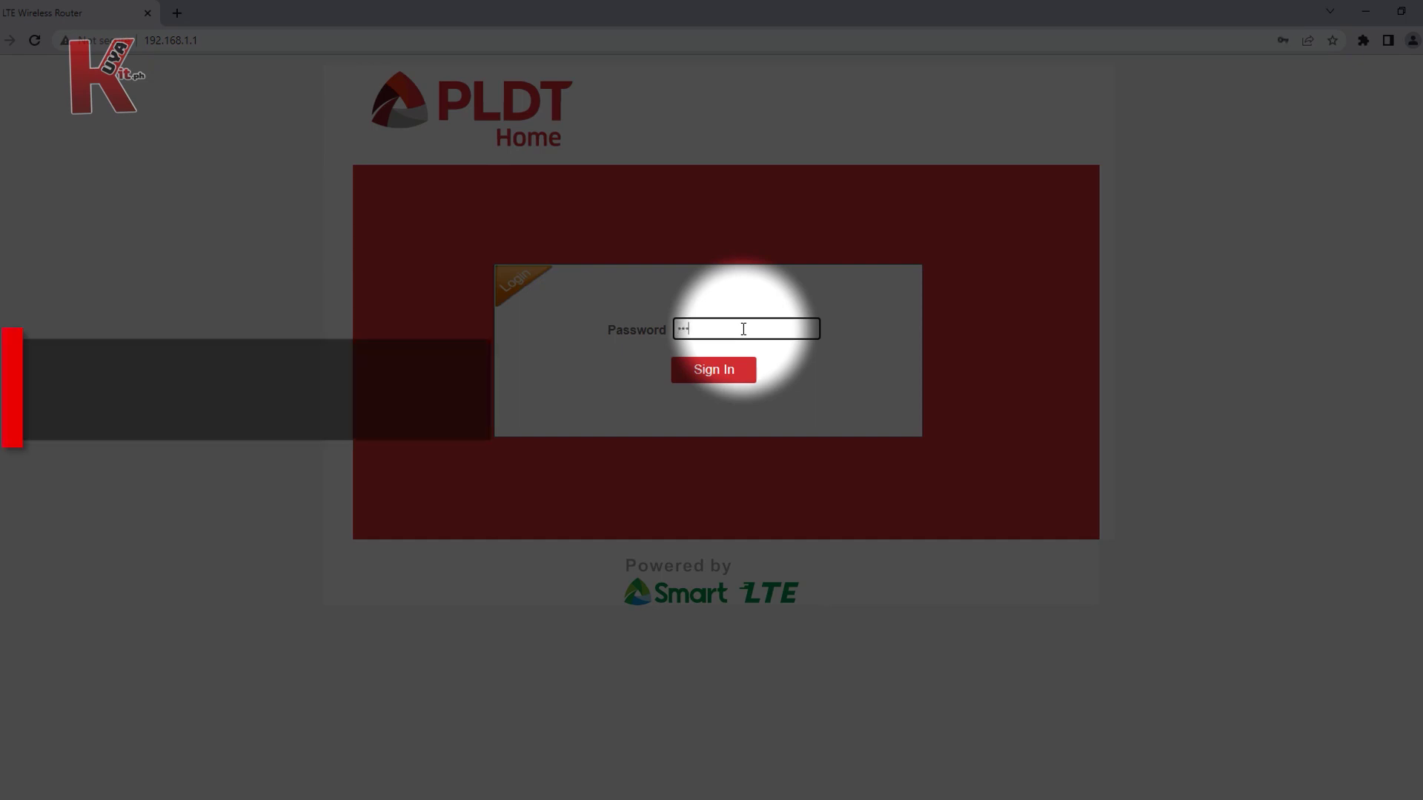
{"action": "key", "text": "Return"}
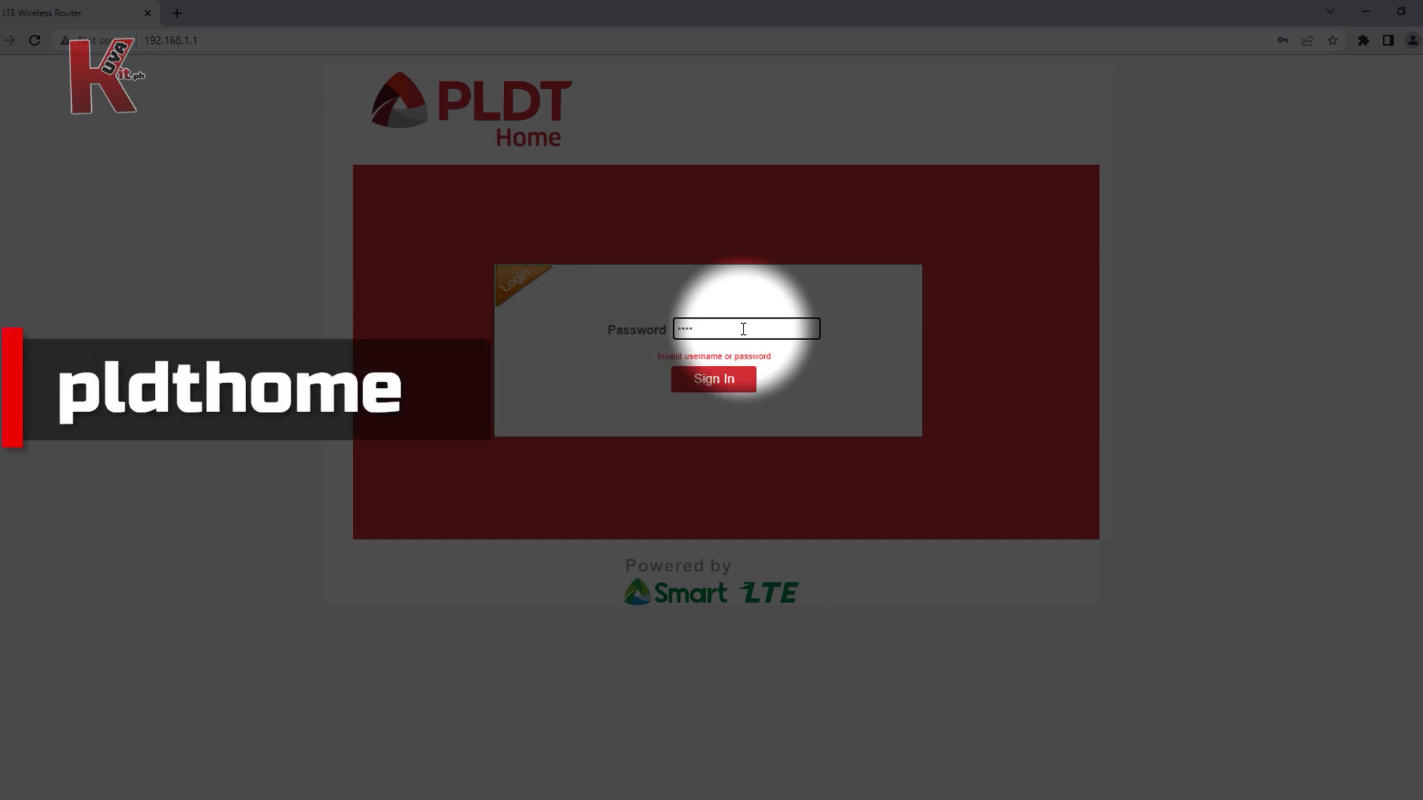
{"action": "left_click", "coordinate": [714, 379]}
Step: Enter and confirm new admin and Wi-Fi passwords, then save them
{"action": "left_click", "coordinate": [621, 303]}
{"action": "key", "text": "Tab"}
{"action": "key", "text": "Tab"}
{"action": "key", "text": "Tab"}
{"action": "left_click", "coordinate": [586, 645]}
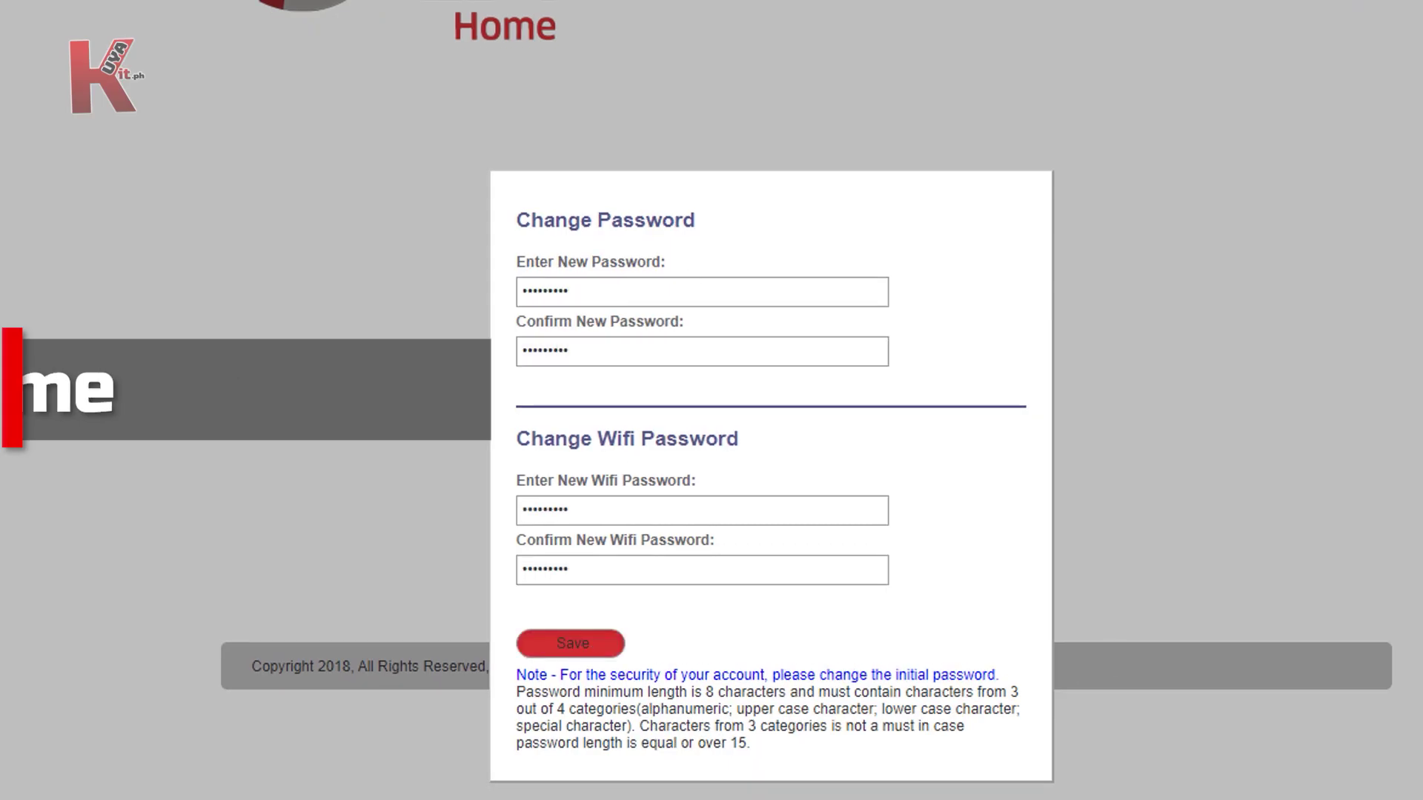
Step: Wait out the unresponsive router page and reconnect to PLDT_Home_C80BB with the new Wi-Fi key
{"action": "left_click", "coordinate": [1379, 513]}
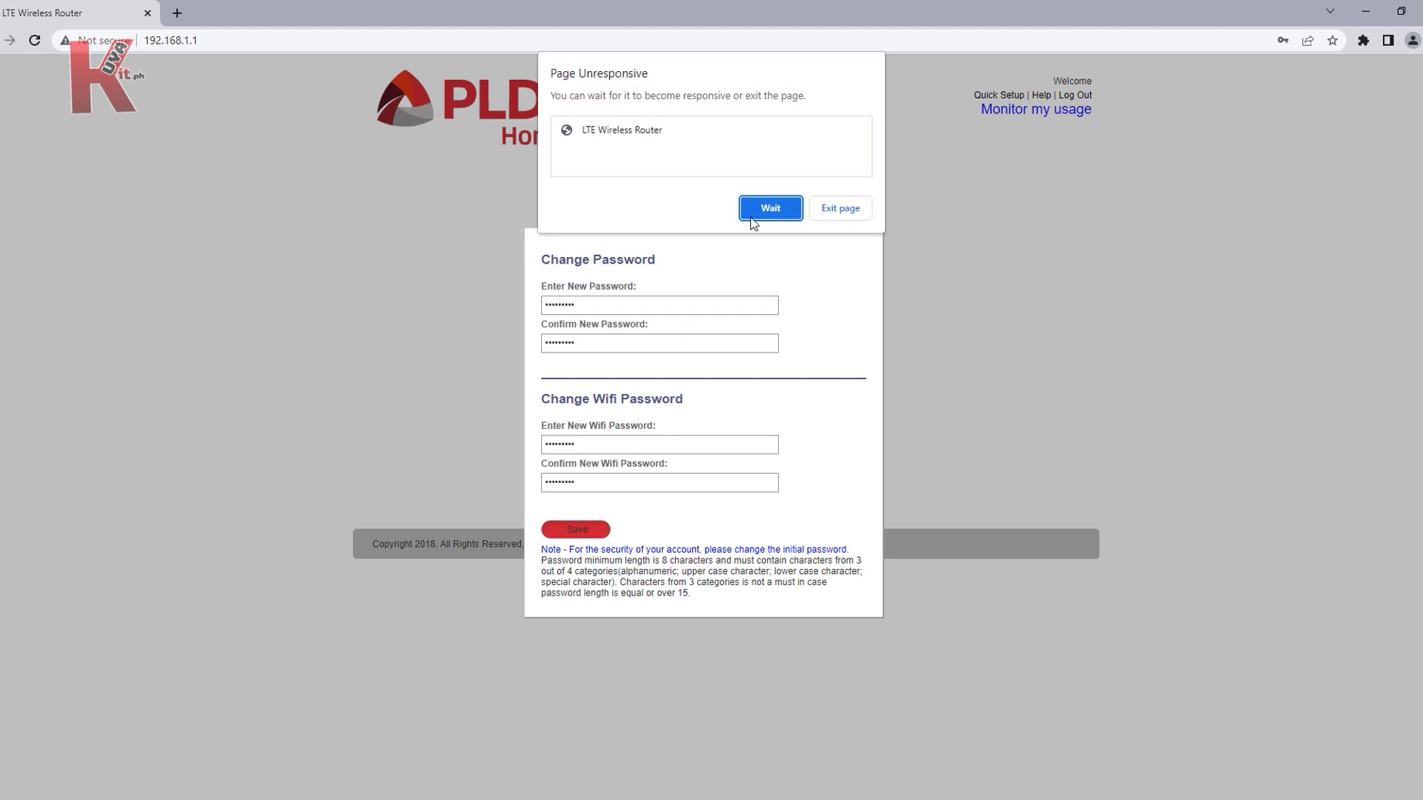
{"action": "left_click", "coordinate": [770, 208]}
{"action": "left_click", "coordinate": [1363, 513]}
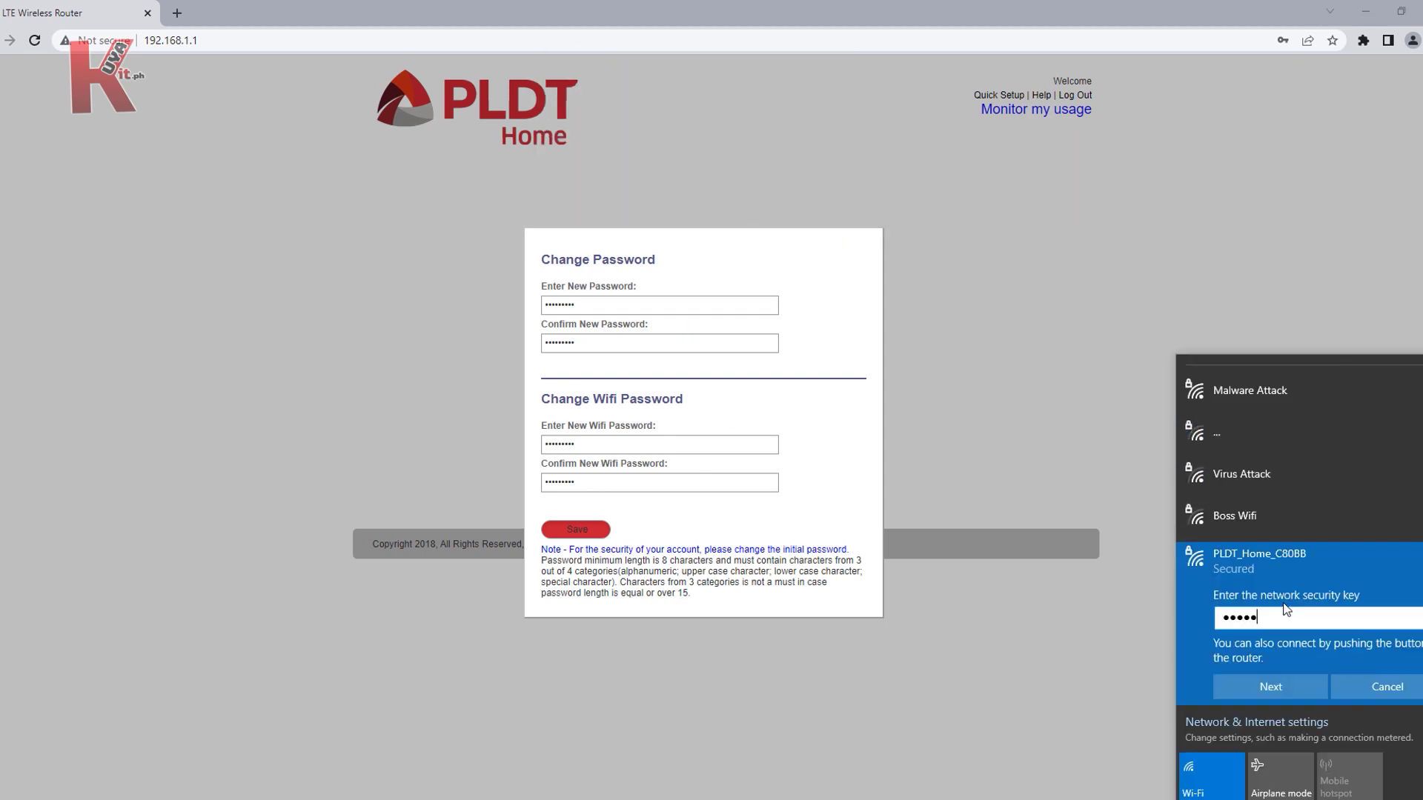
{"action": "key", "text": "Return"}
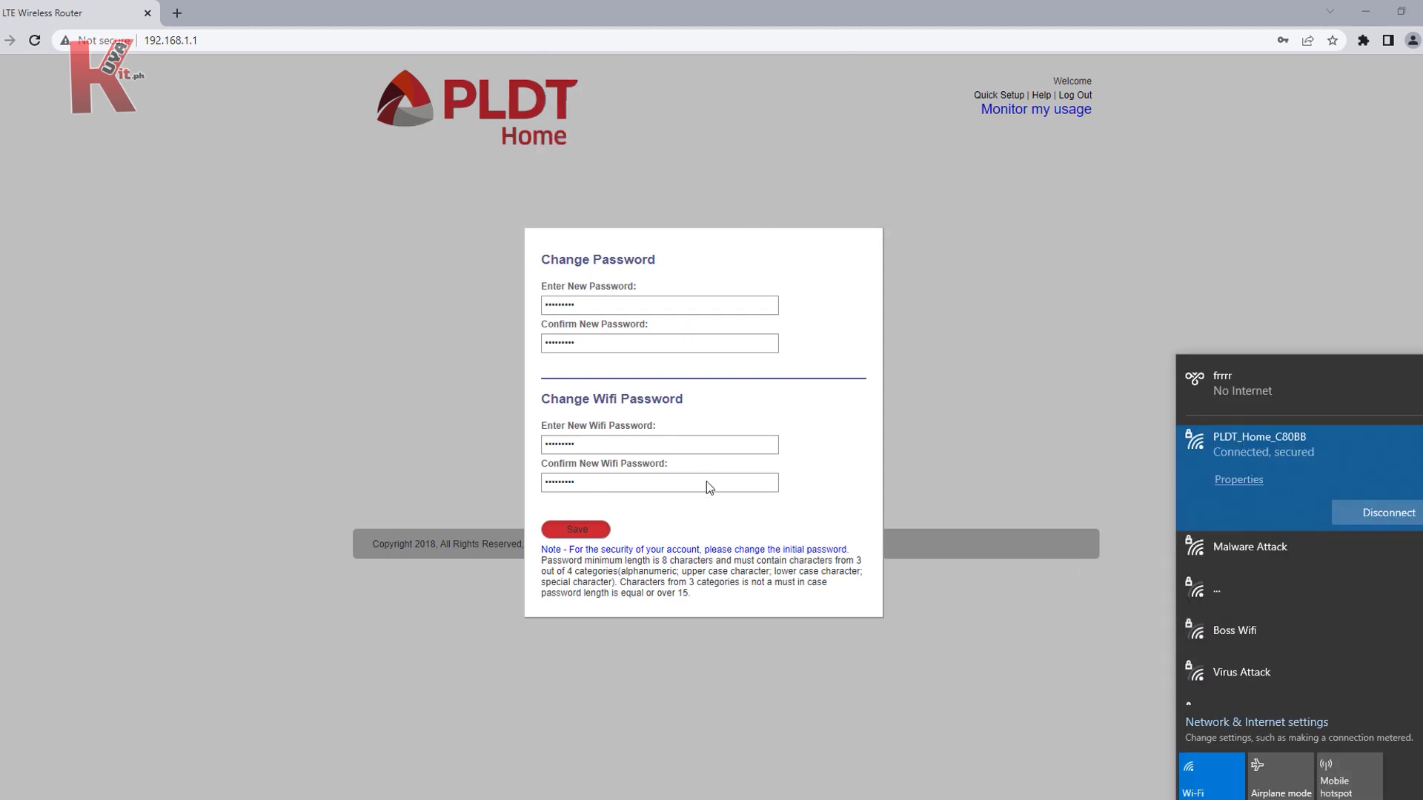
Step: Reload the router admin page and sign back in to reach the Internet Connection settings
{"action": "left_click", "coordinate": [206, 42]}
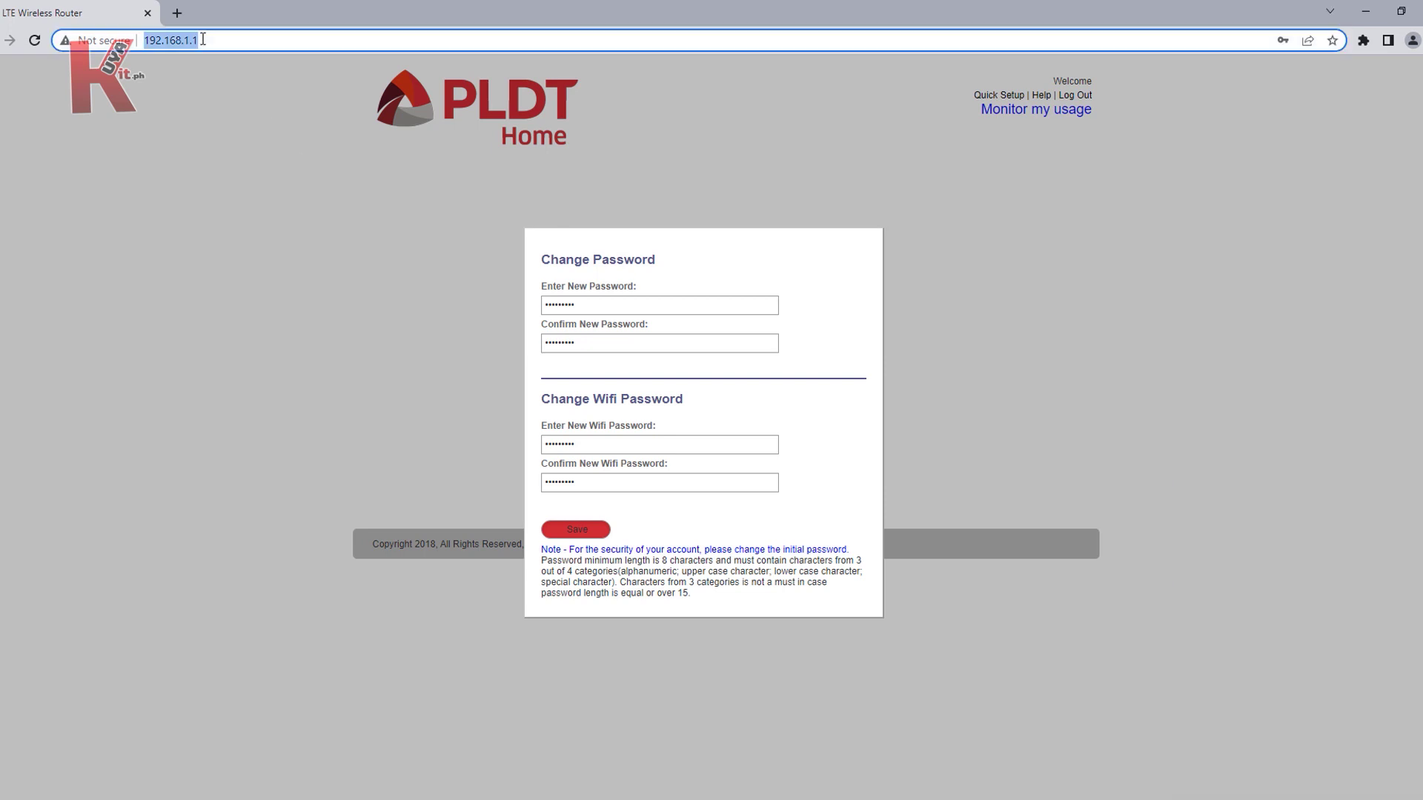
{"action": "key", "text": "Return"}
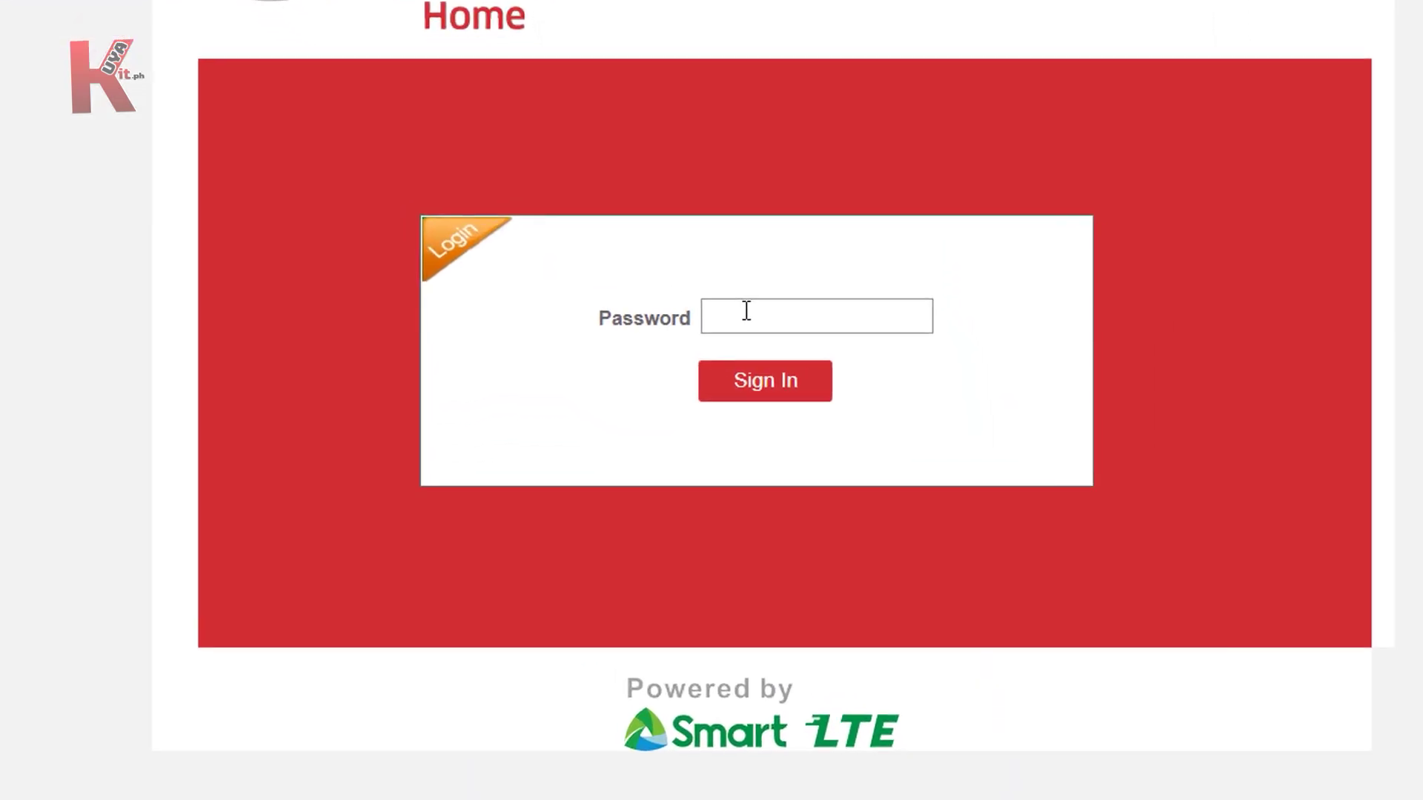
{"action": "left_click", "coordinate": [720, 337]}
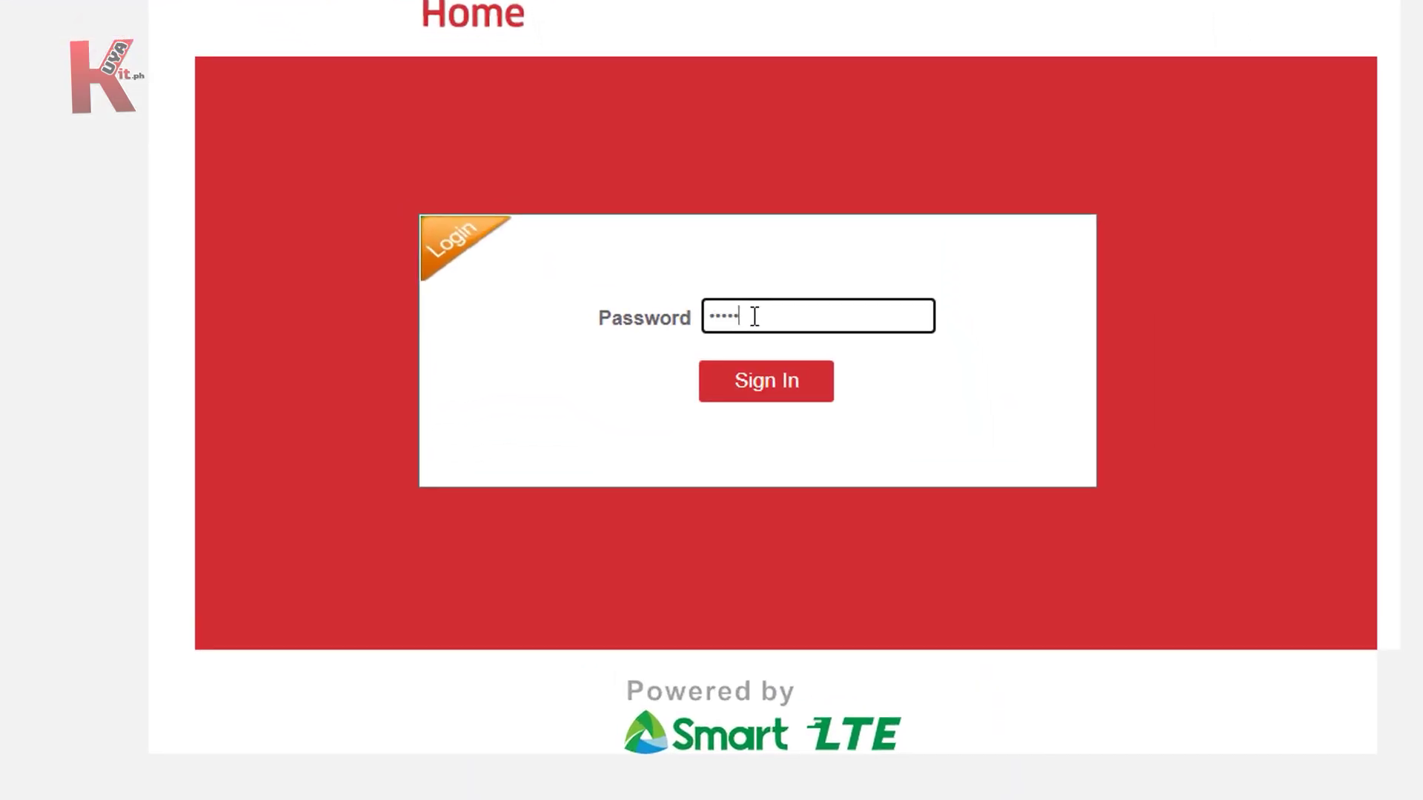
{"action": "left_click", "coordinate": [764, 391]}
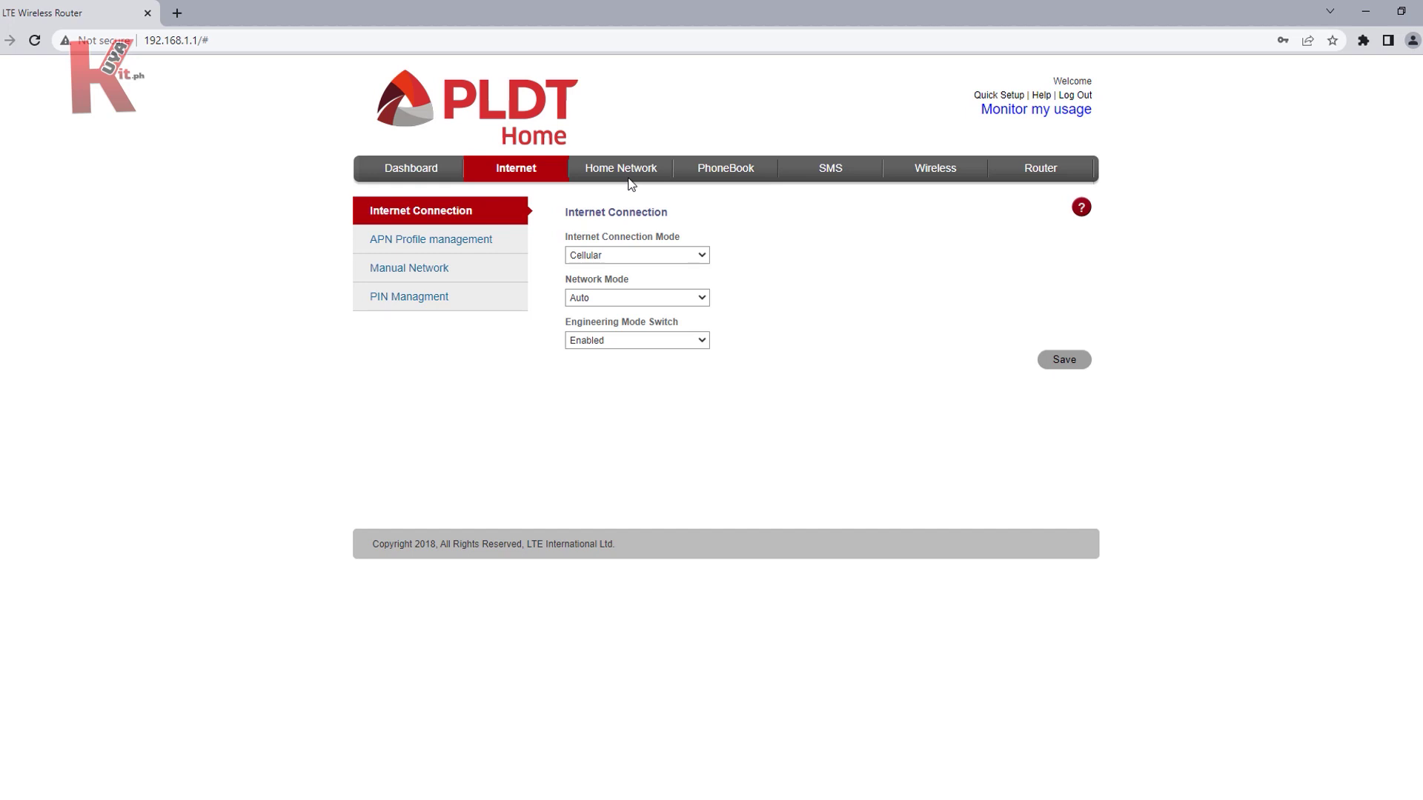
{"action": "left_click", "coordinate": [628, 180]}
Step: Set the LAN IP to 192.168.50.51, disable the DHCP server, save, and confirm the reboot
{"action": "left_click", "coordinate": [651, 255]}
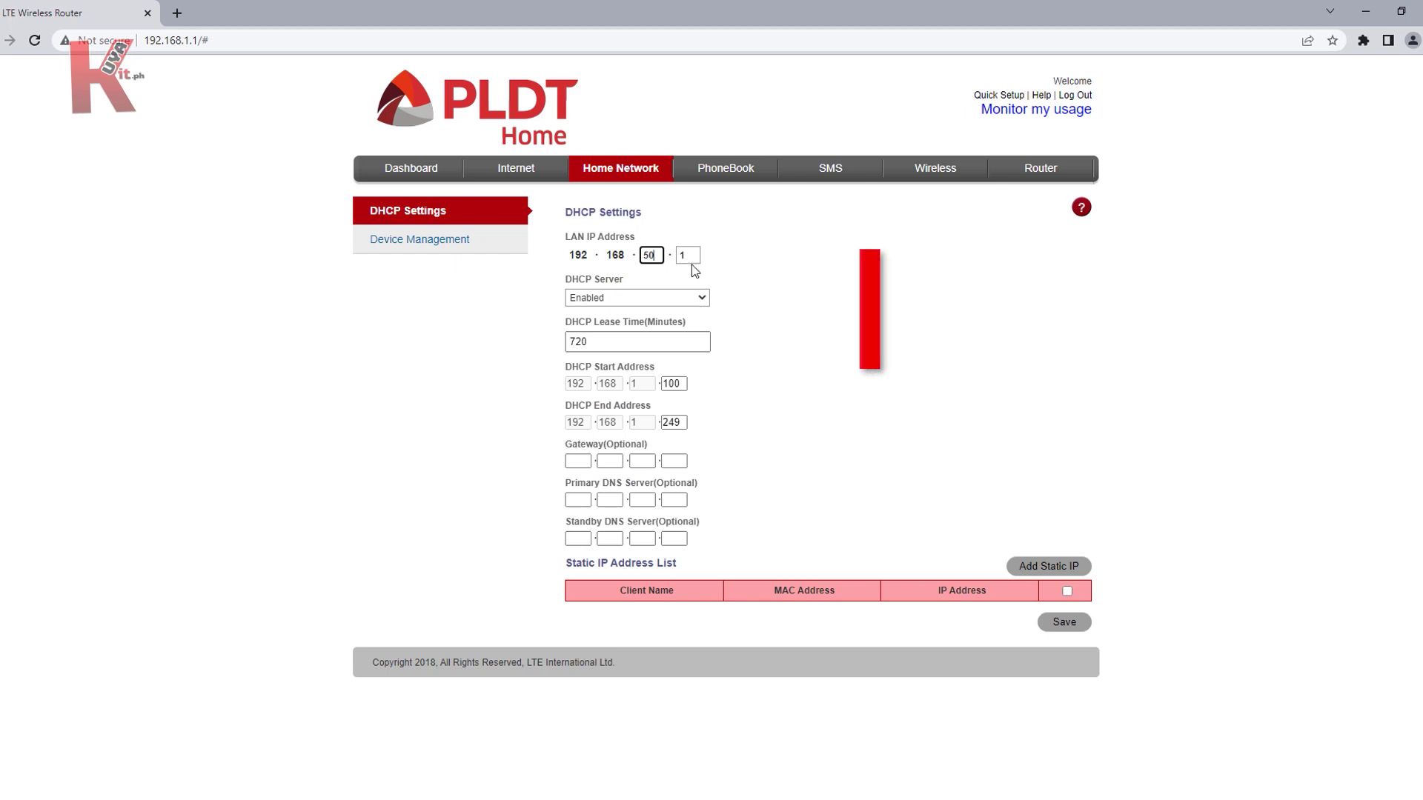
{"action": "key", "text": "Tab"}
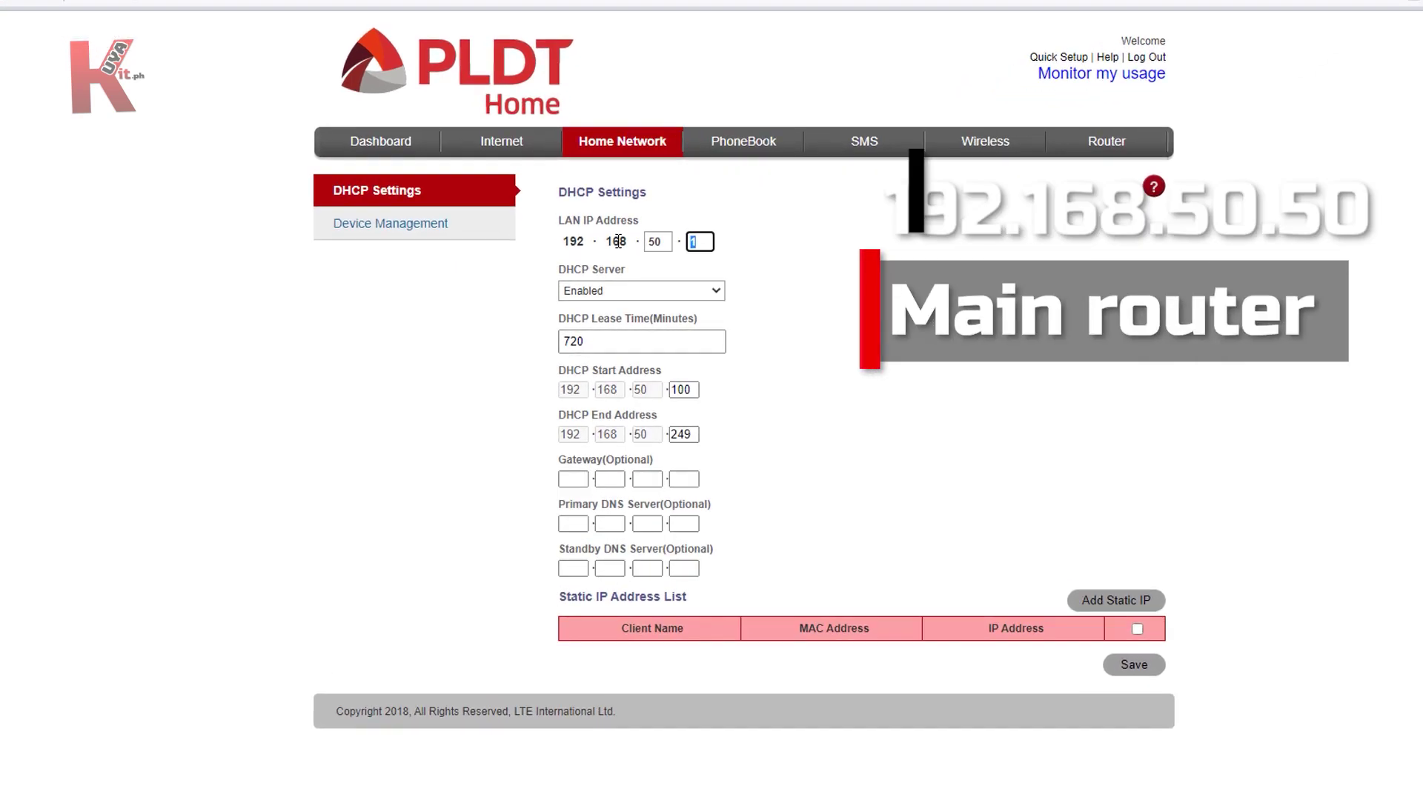
{"action": "type", "text": "51"}
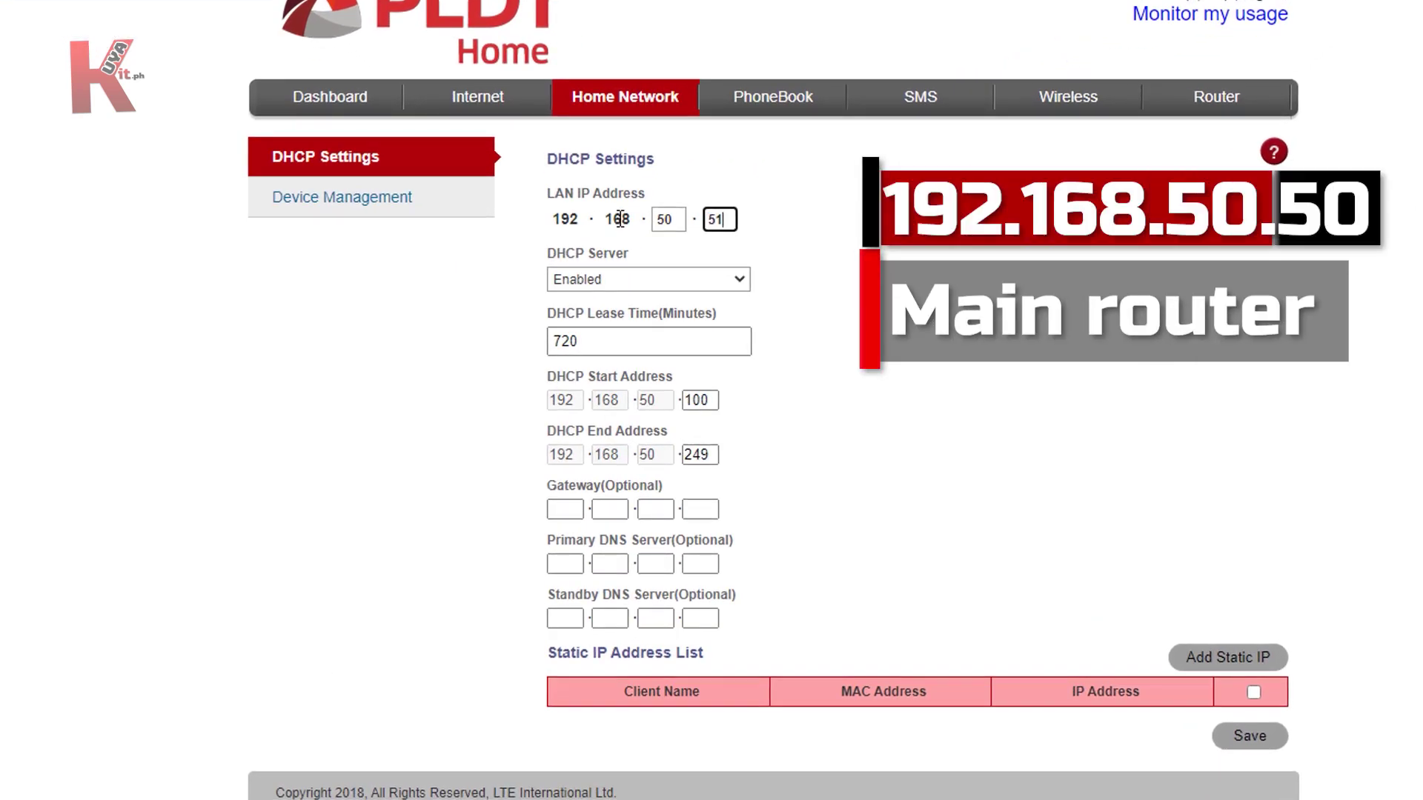
{"action": "left_click", "coordinate": [594, 277]}
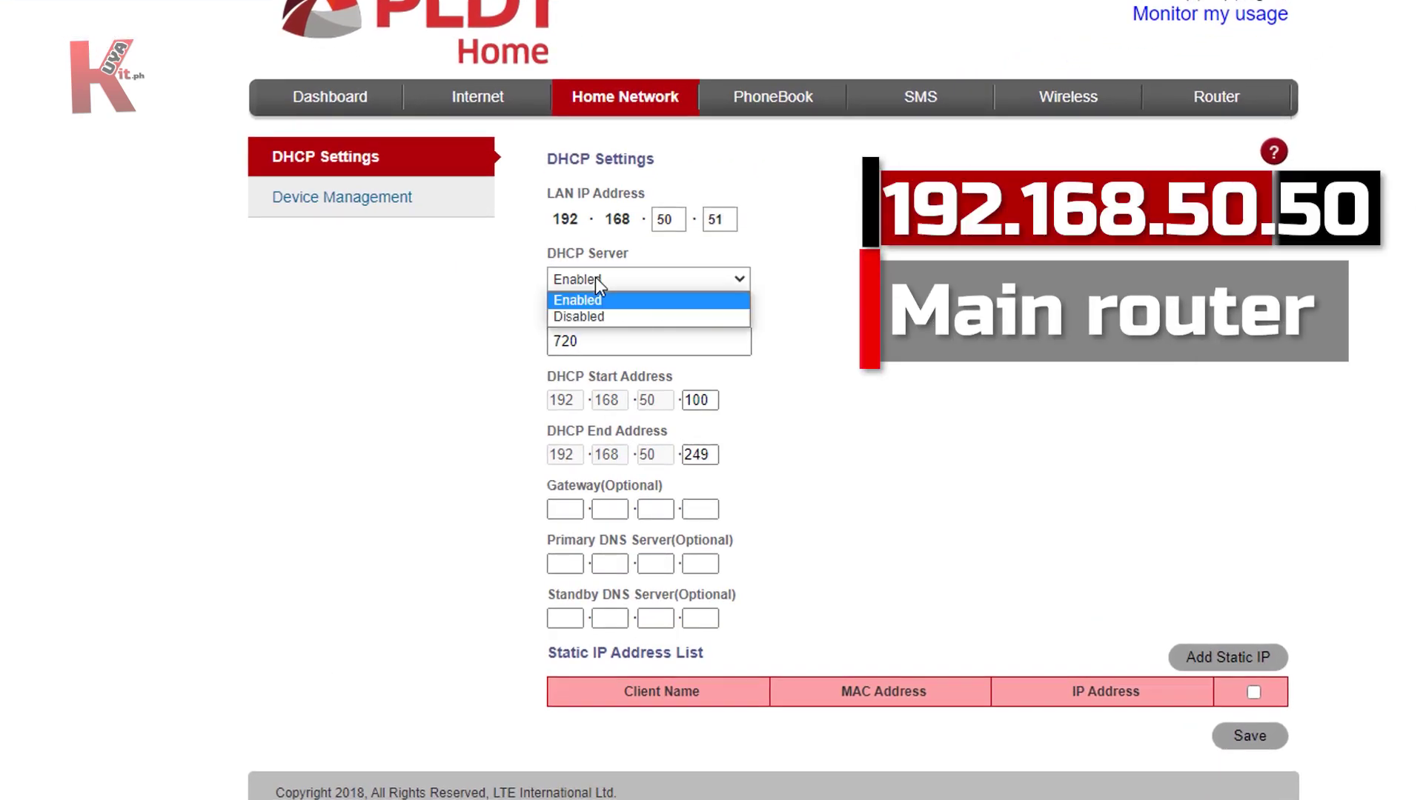
{"action": "left_click", "coordinate": [577, 313]}
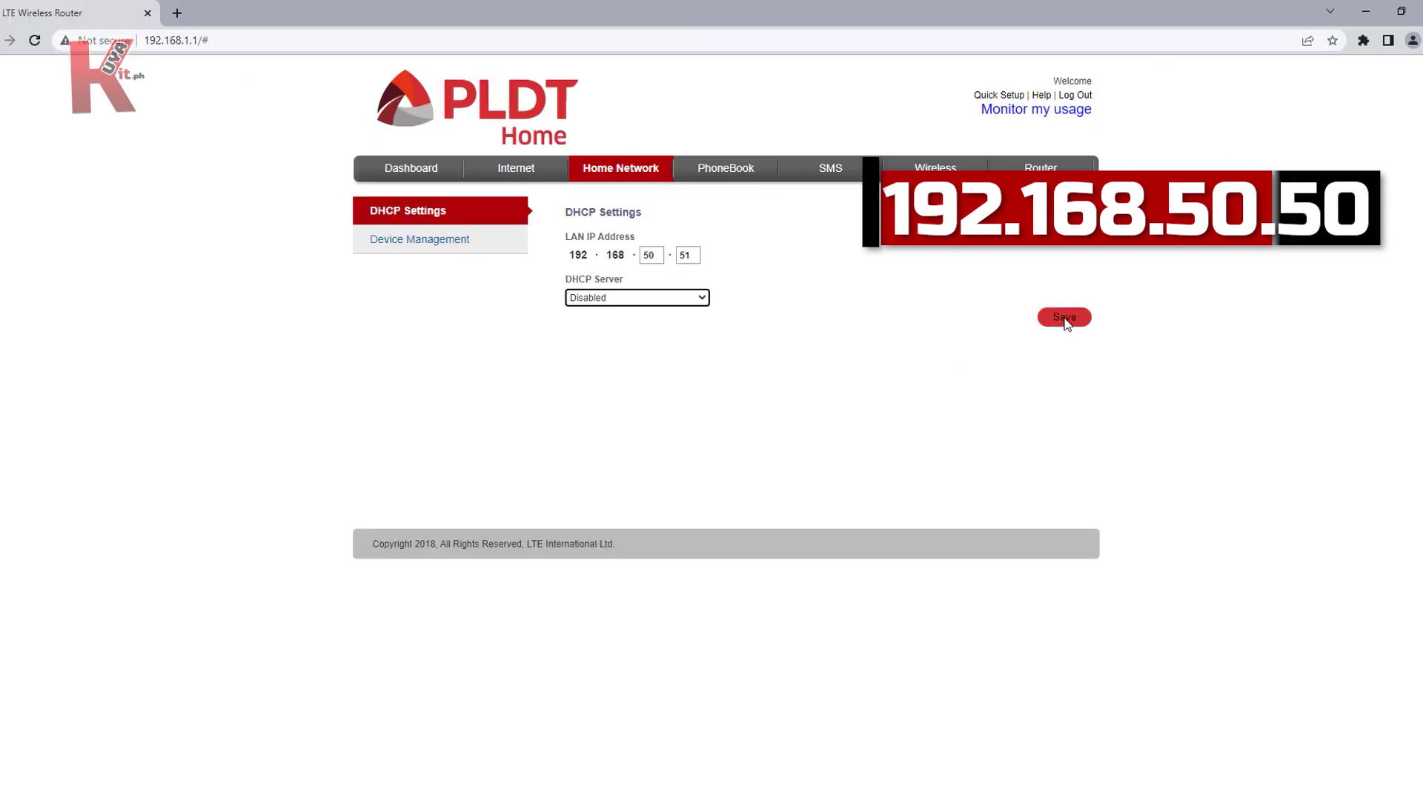
{"action": "left_click", "coordinate": [1064, 318]}
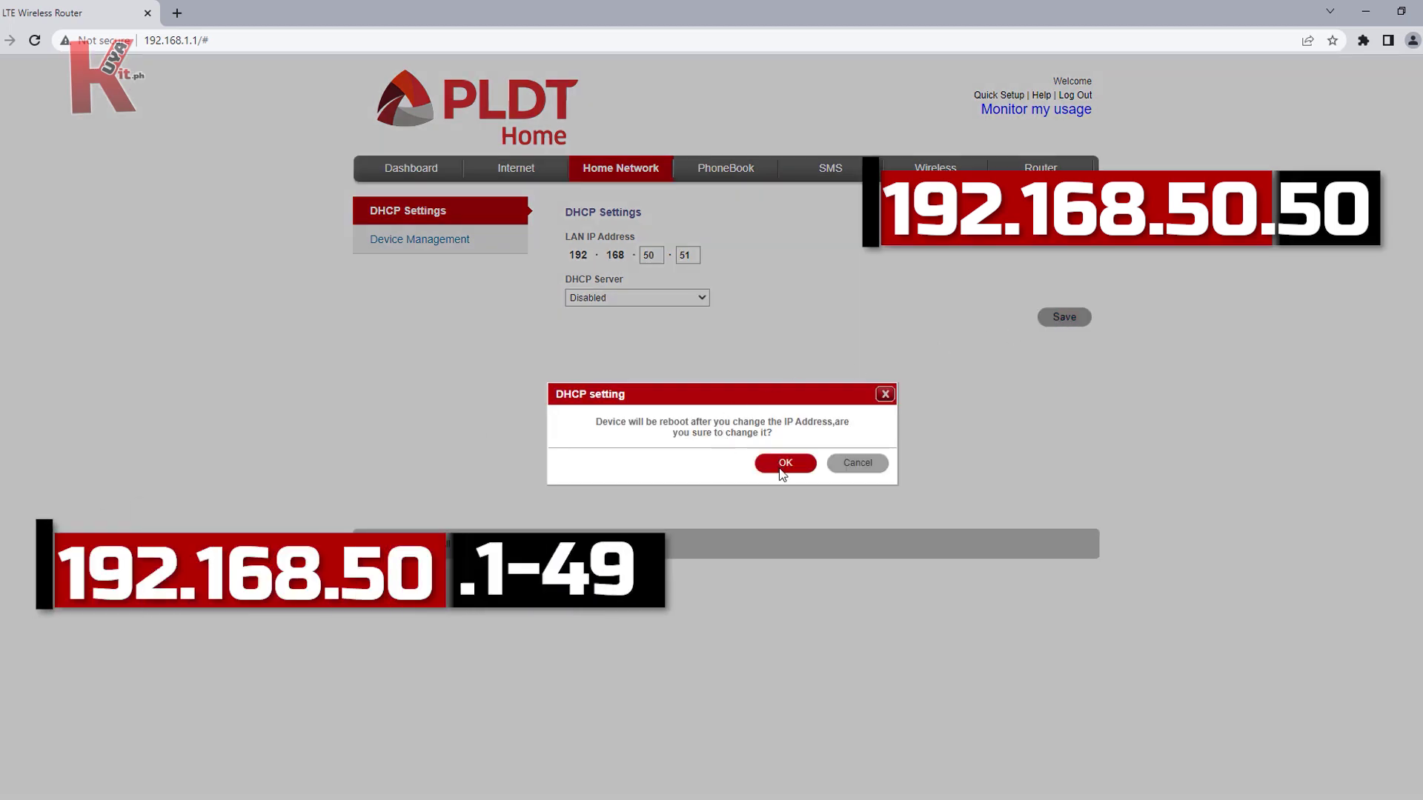
{"action": "left_click", "coordinate": [783, 472]}
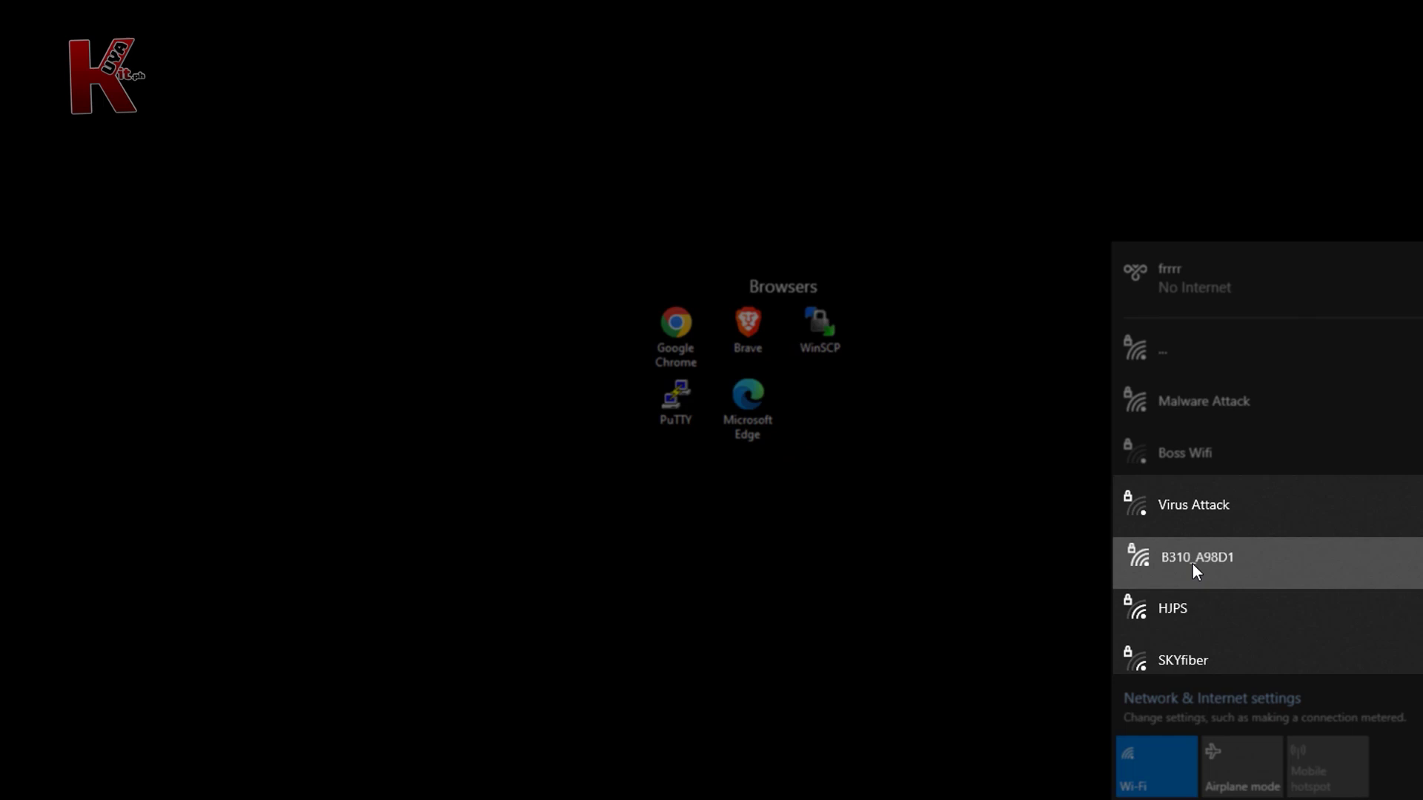
Step: Join B310_A98D1 with the pasted security key, then open Chrome and enter 192.168.254.254
{"action": "left_click", "coordinate": [1193, 564]}
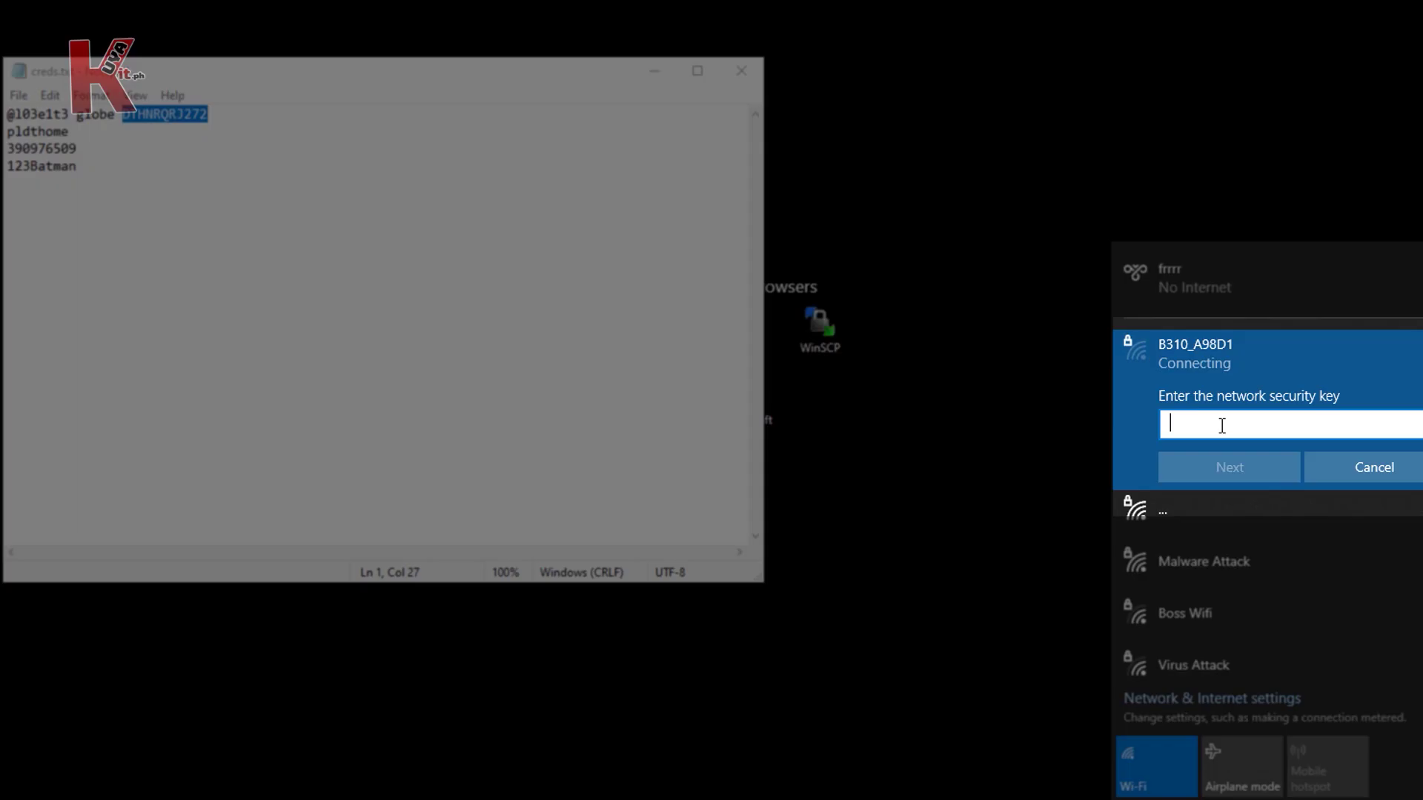
{"action": "right_click", "coordinate": [1216, 424]}
{"action": "left_click", "coordinate": [1252, 447]}
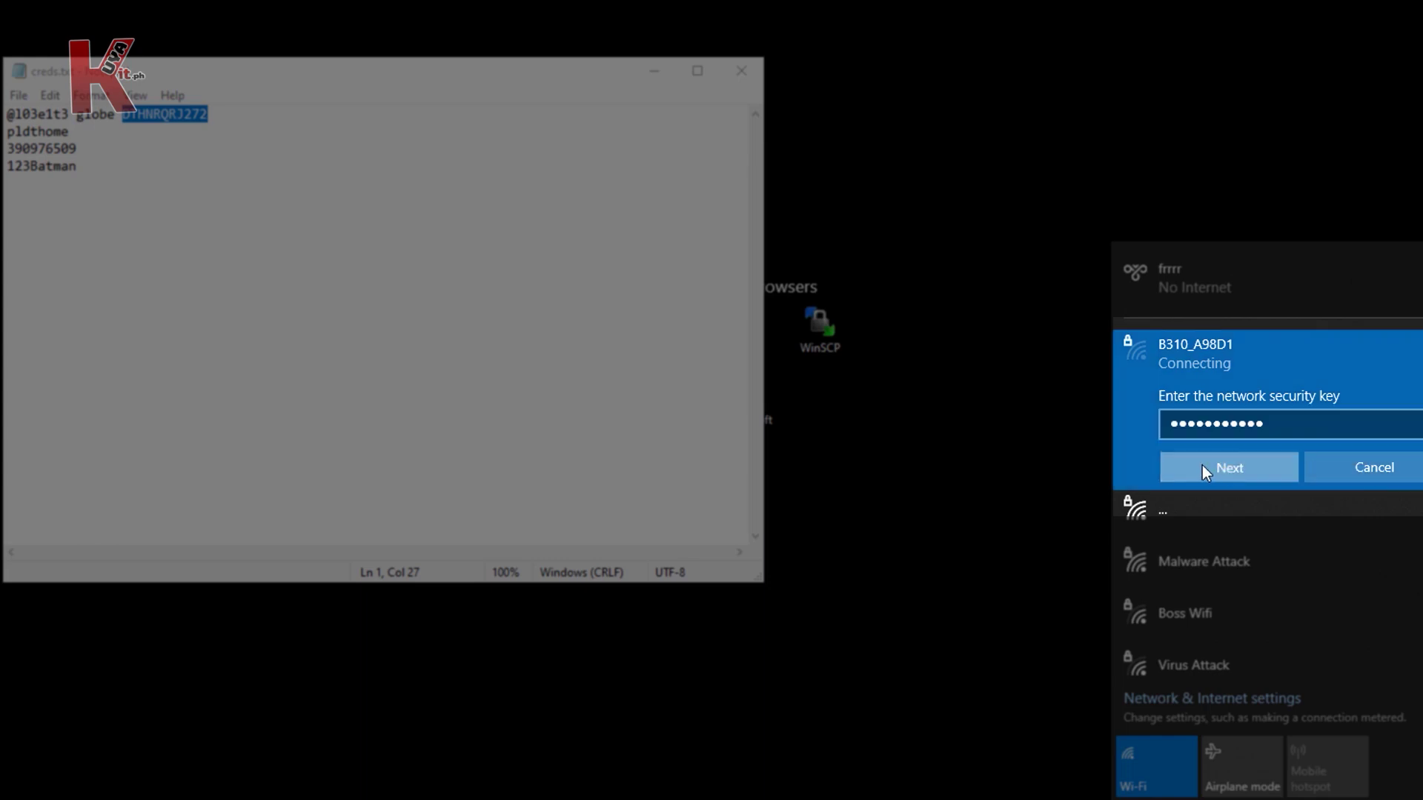
{"action": "left_click", "coordinate": [1215, 466]}
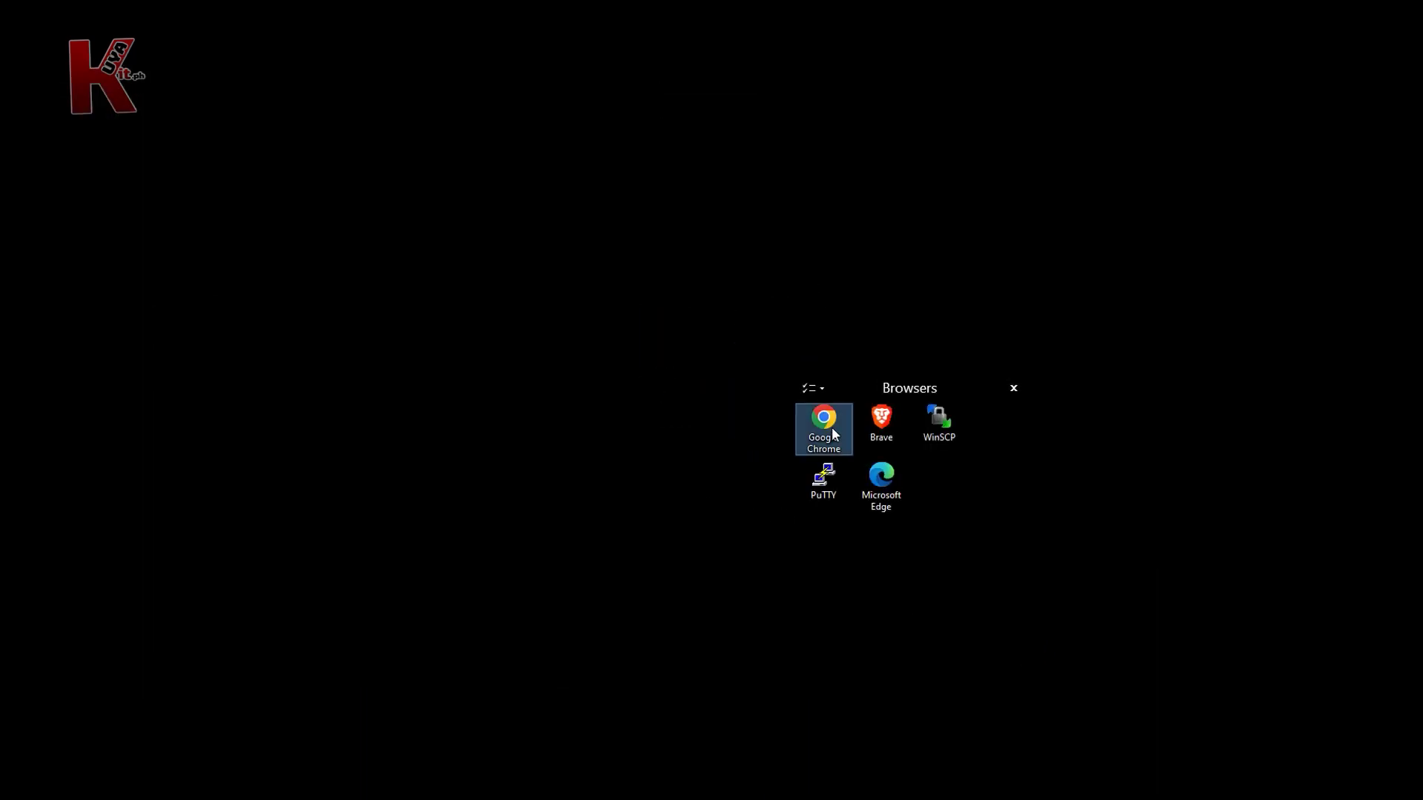
{"action": "left_click", "coordinate": [834, 429]}
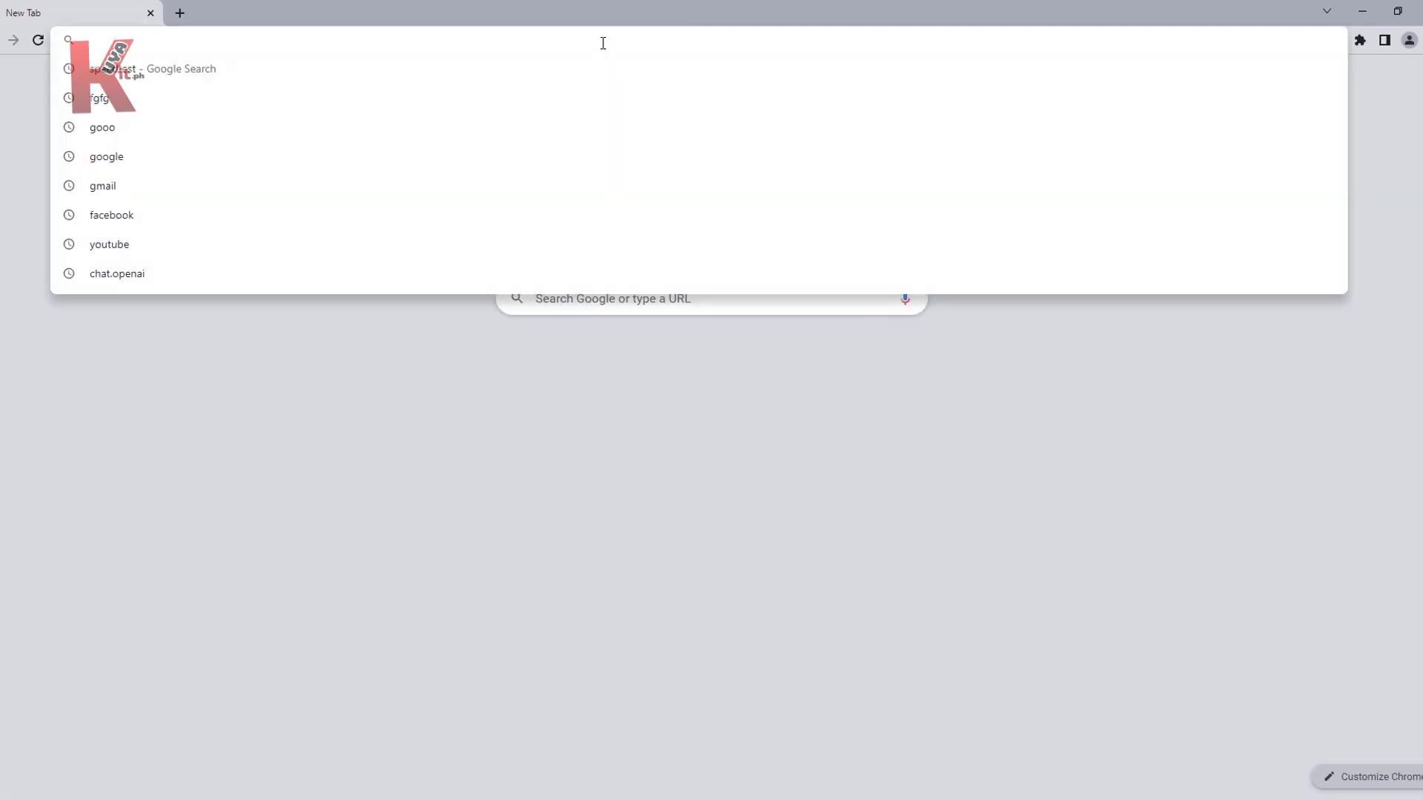
{"action": "type", "text": "192"}
{"action": "type", "text": ".1"}
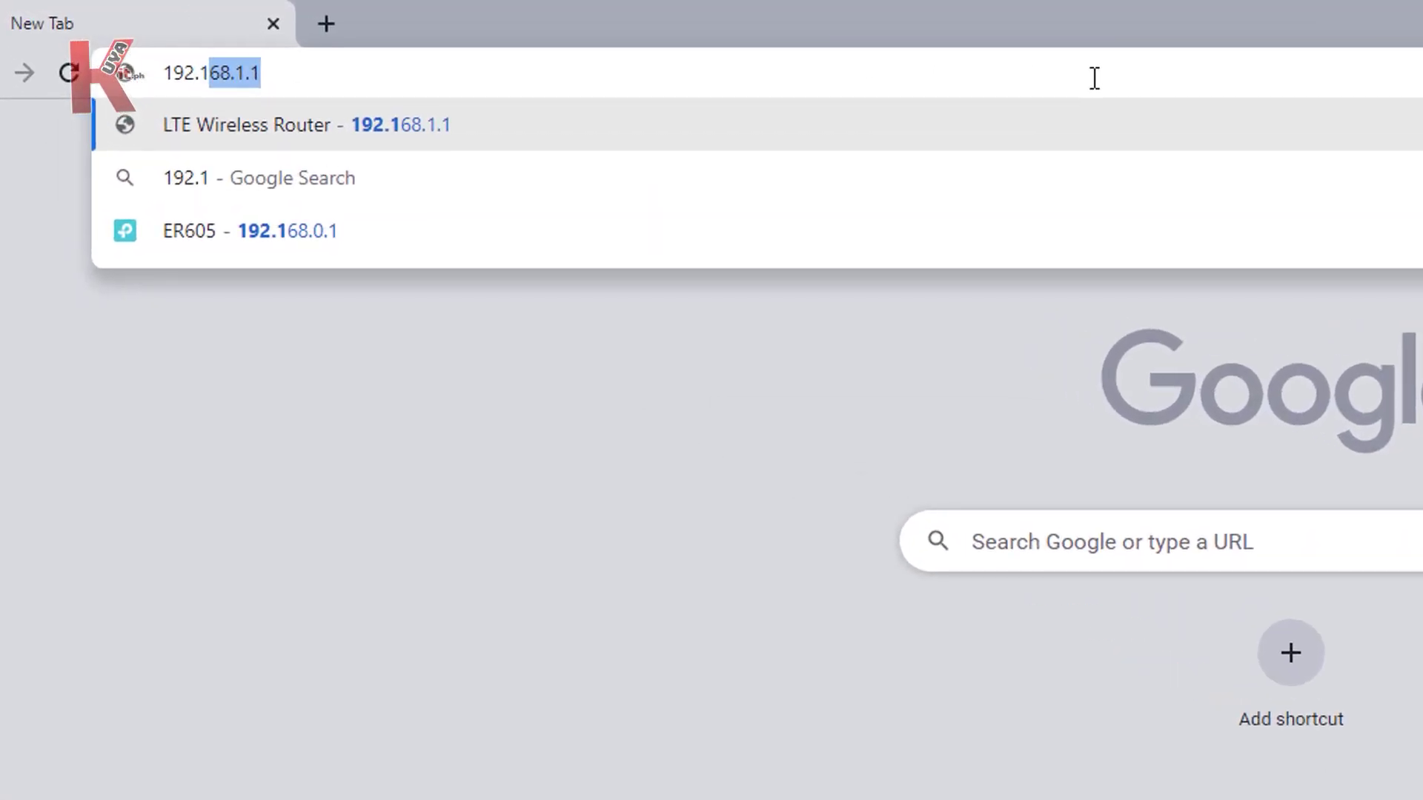
{"action": "type", "text": "68.254.254"}
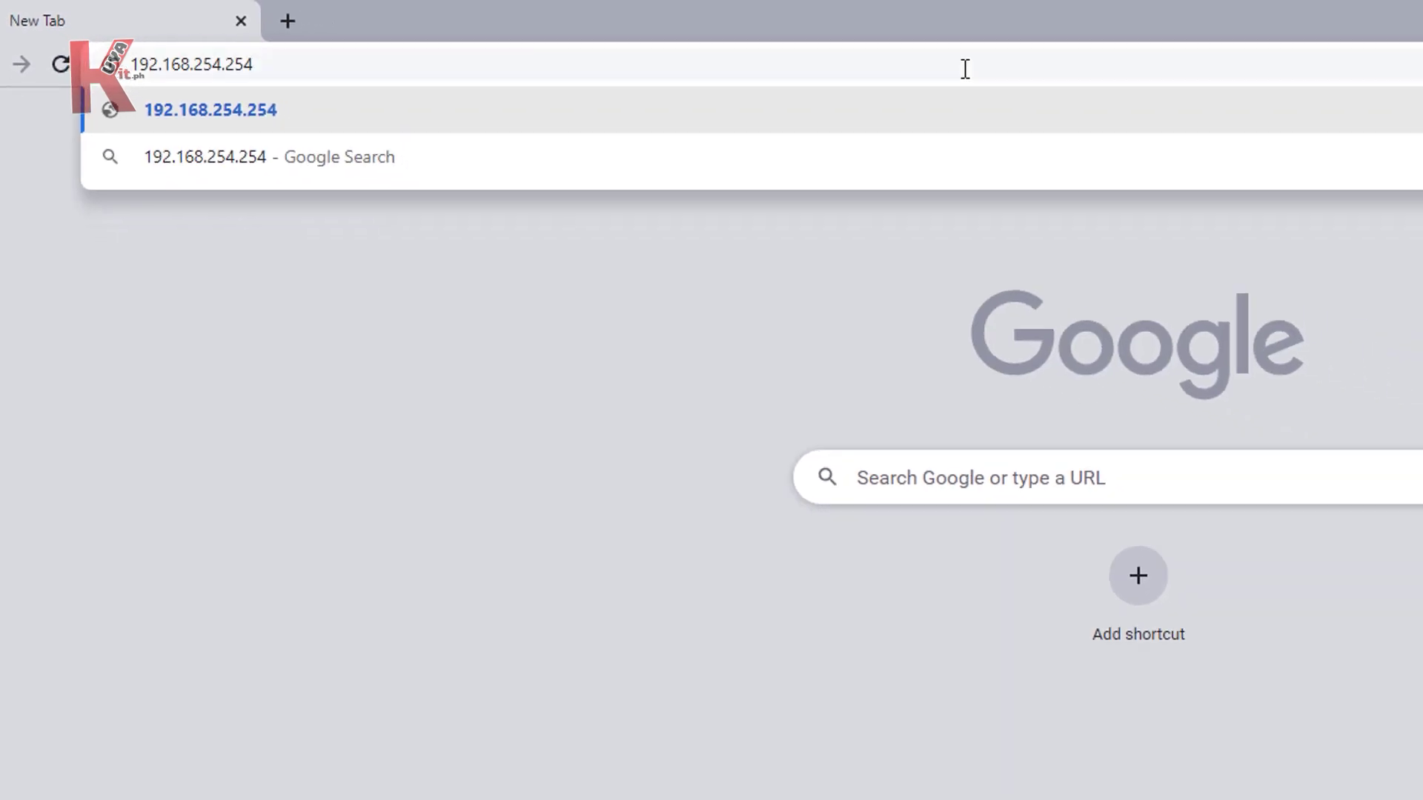
Step: Sign in to the Globe router at 192.168.254.254 with the default username and open Advance > DHCP
{"action": "key", "text": "Return"}
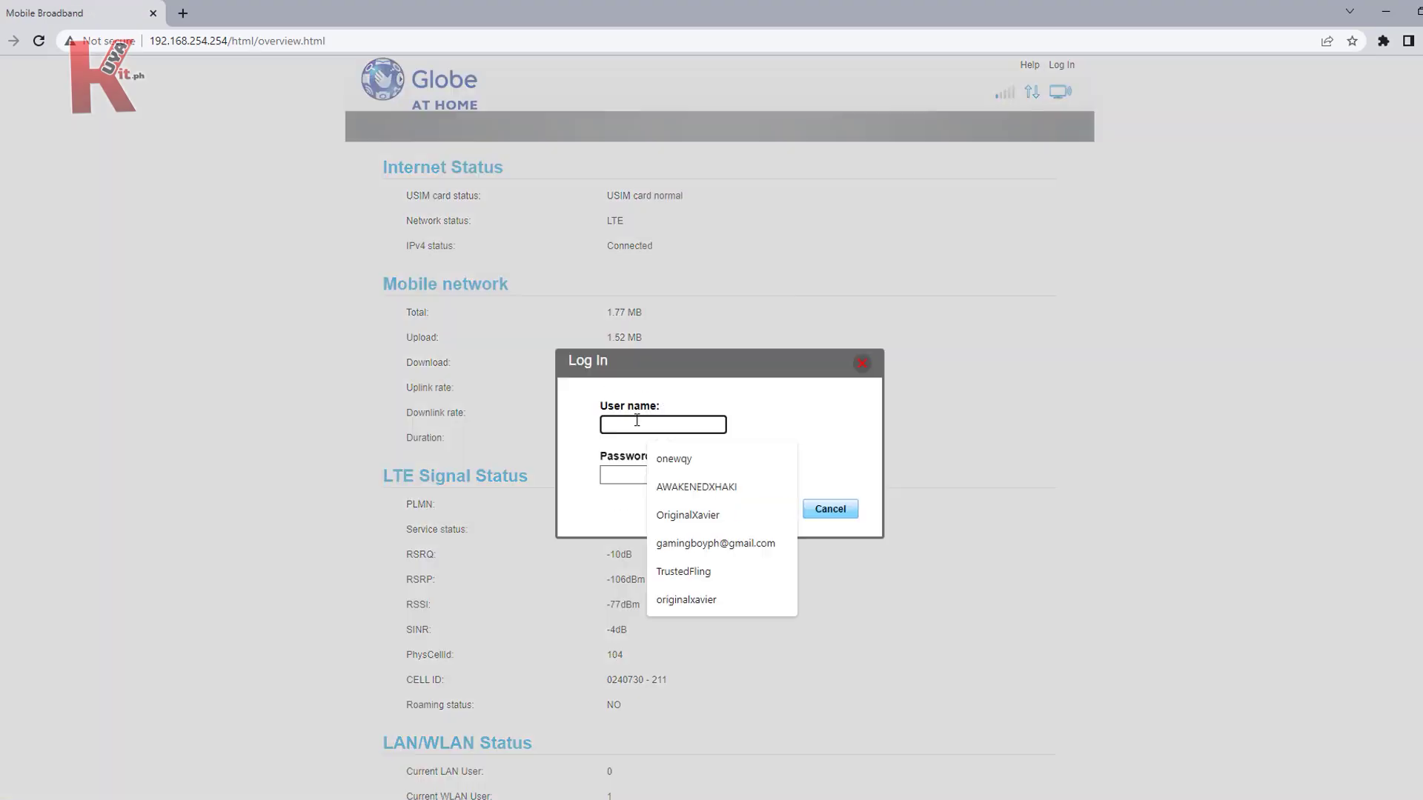
{"action": "type", "text": "user"}
{"action": "left_click", "coordinate": [650, 475]}
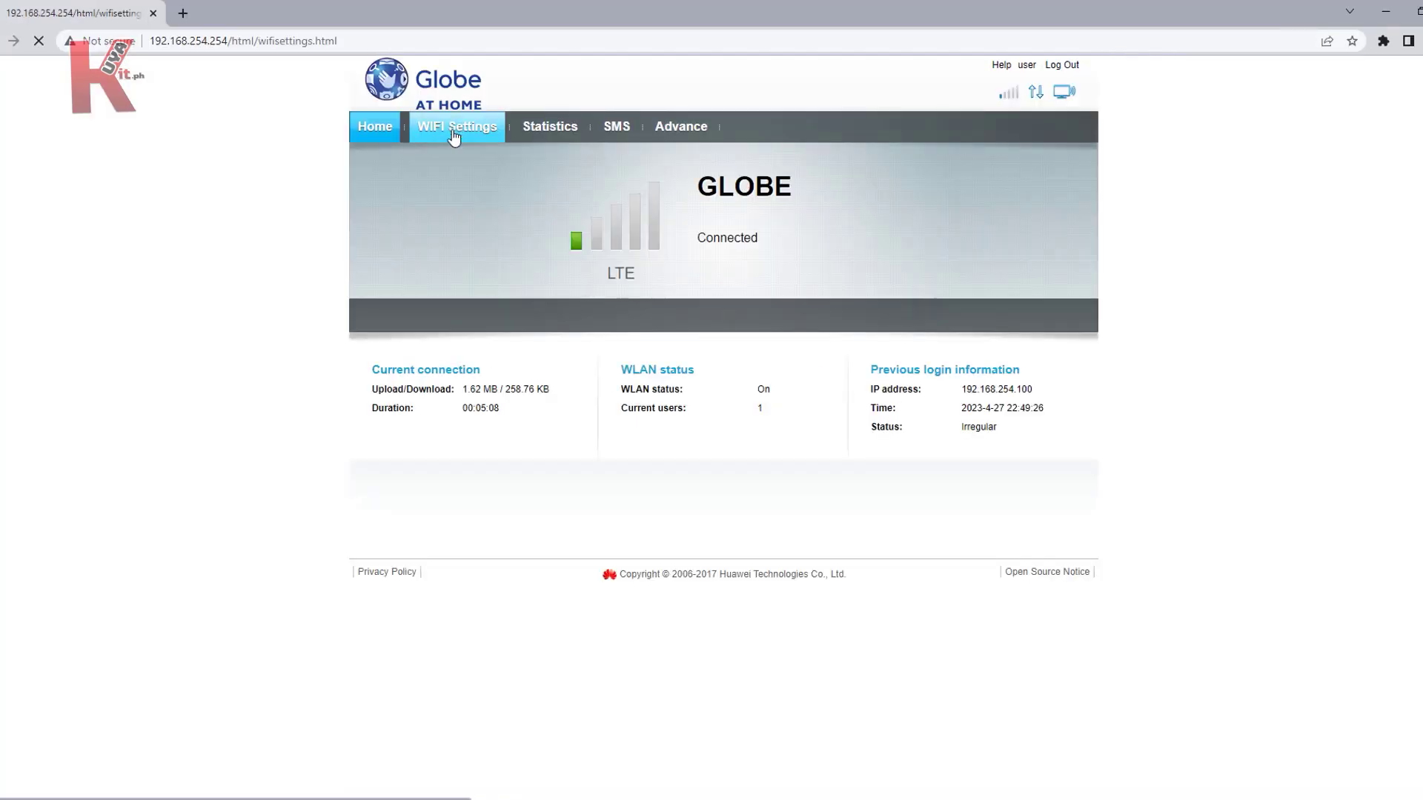
{"action": "left_click", "coordinate": [455, 128]}
{"action": "left_click", "coordinate": [690, 132]}
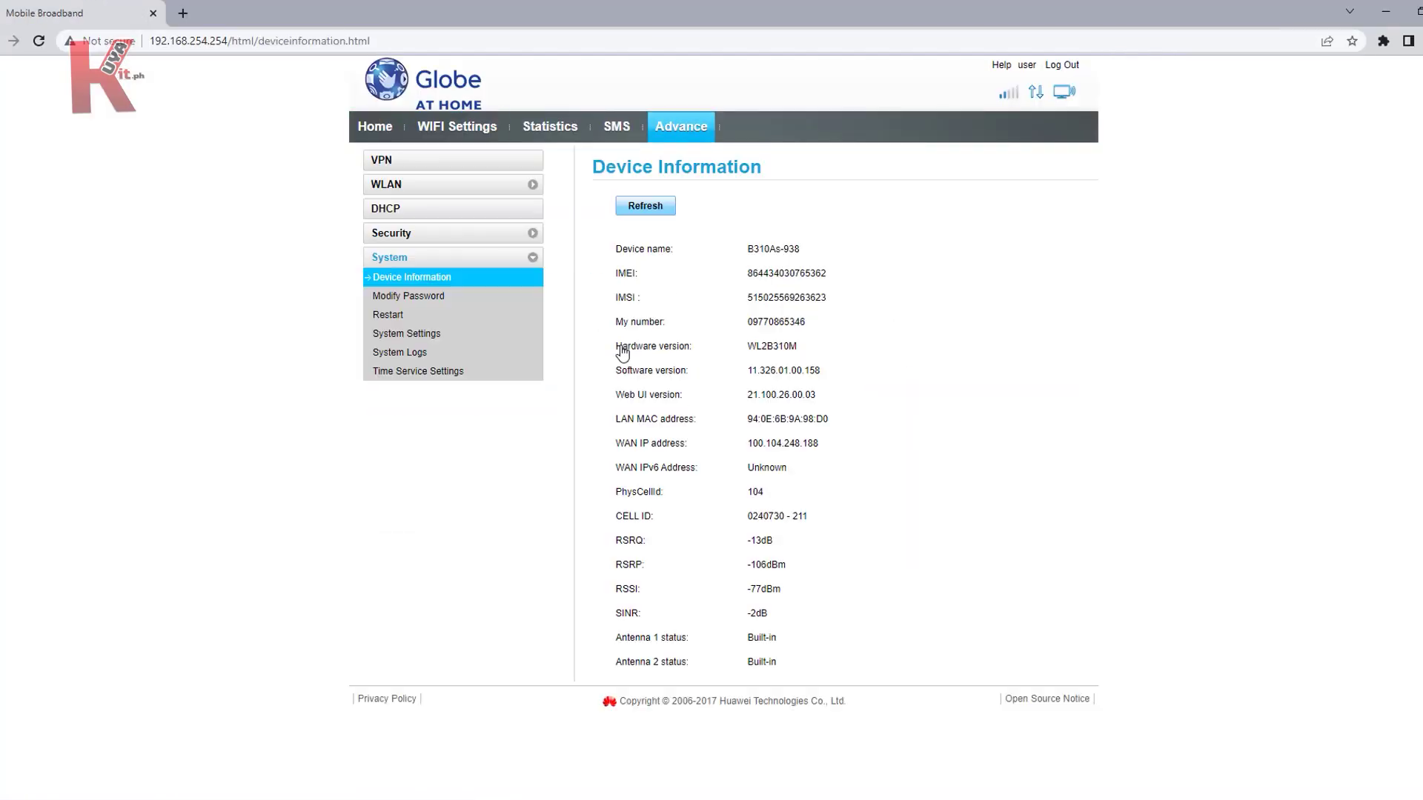
{"action": "left_click", "coordinate": [463, 211]}
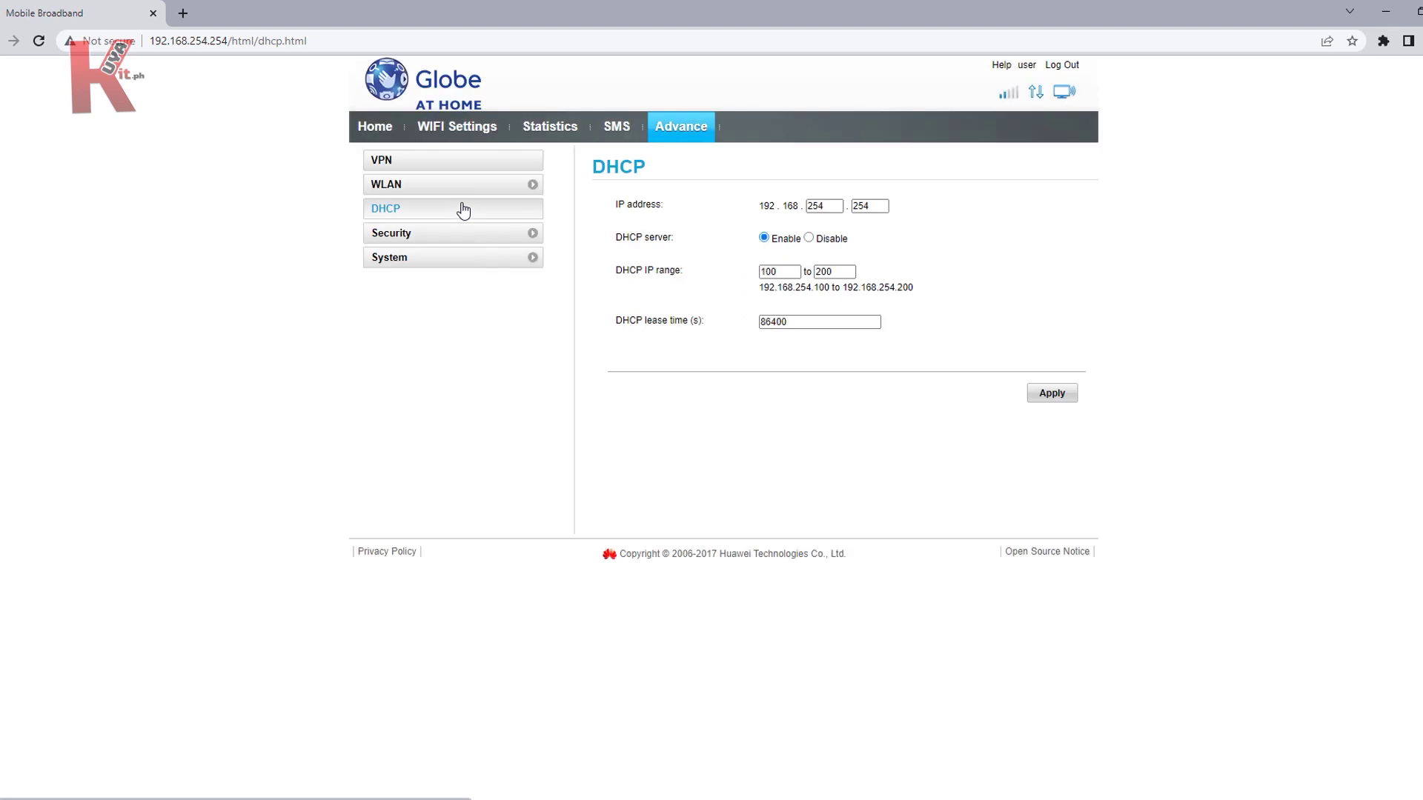
Step: Change the Globe router's LAN address to 192.168.50.52
{"action": "double_click", "coordinate": [838, 203]}
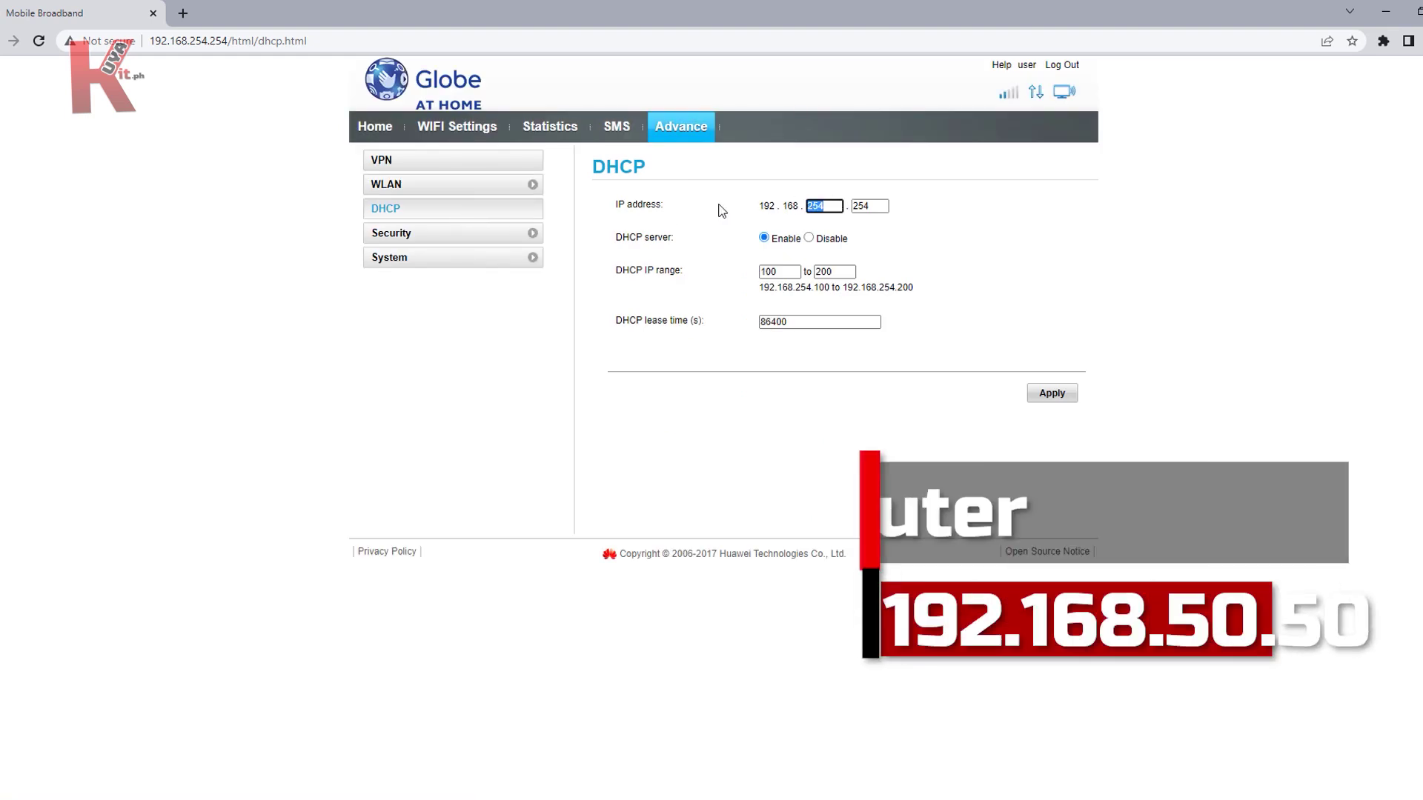
{"action": "type", "text": "50"}
{"action": "double_click", "coordinate": [950, 215]}
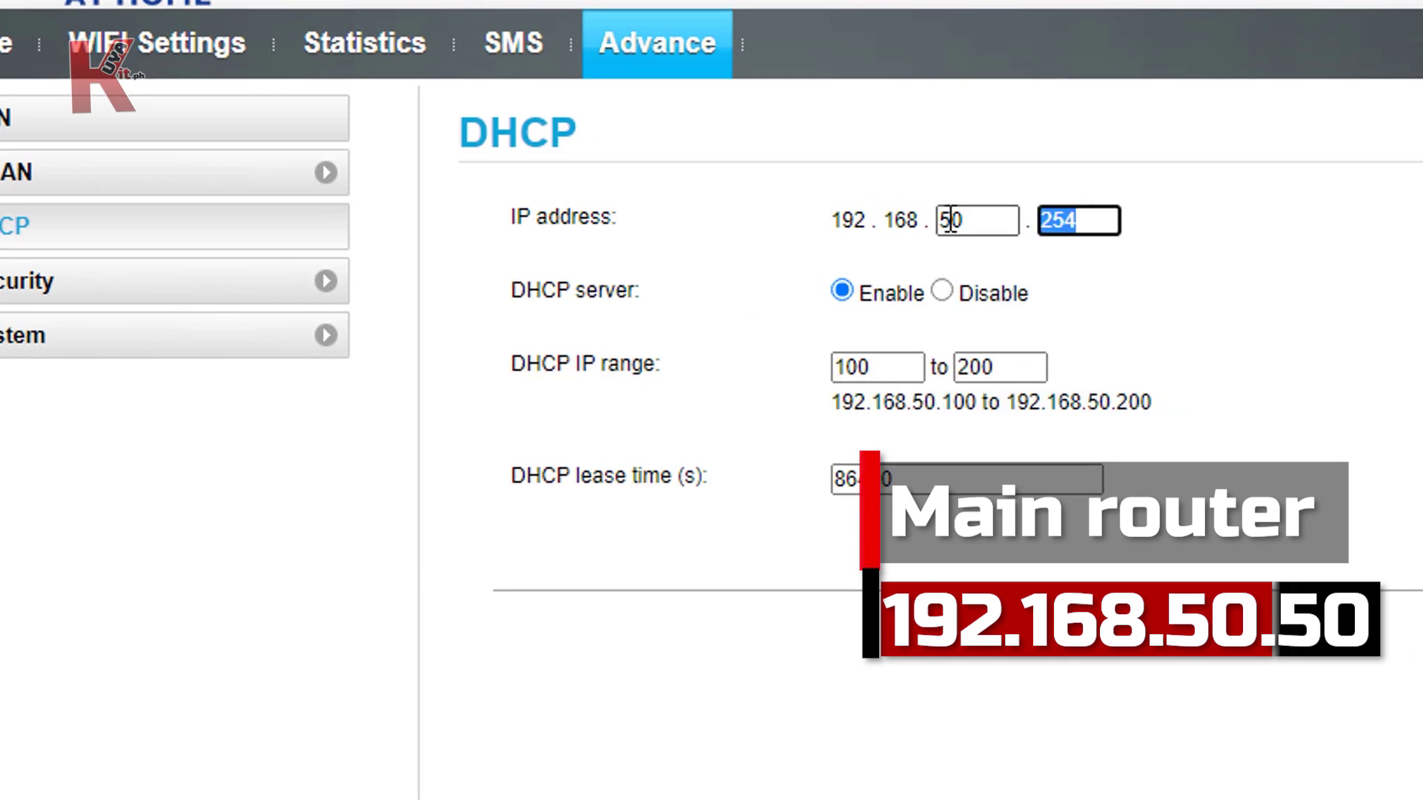
{"action": "type", "text": "52"}
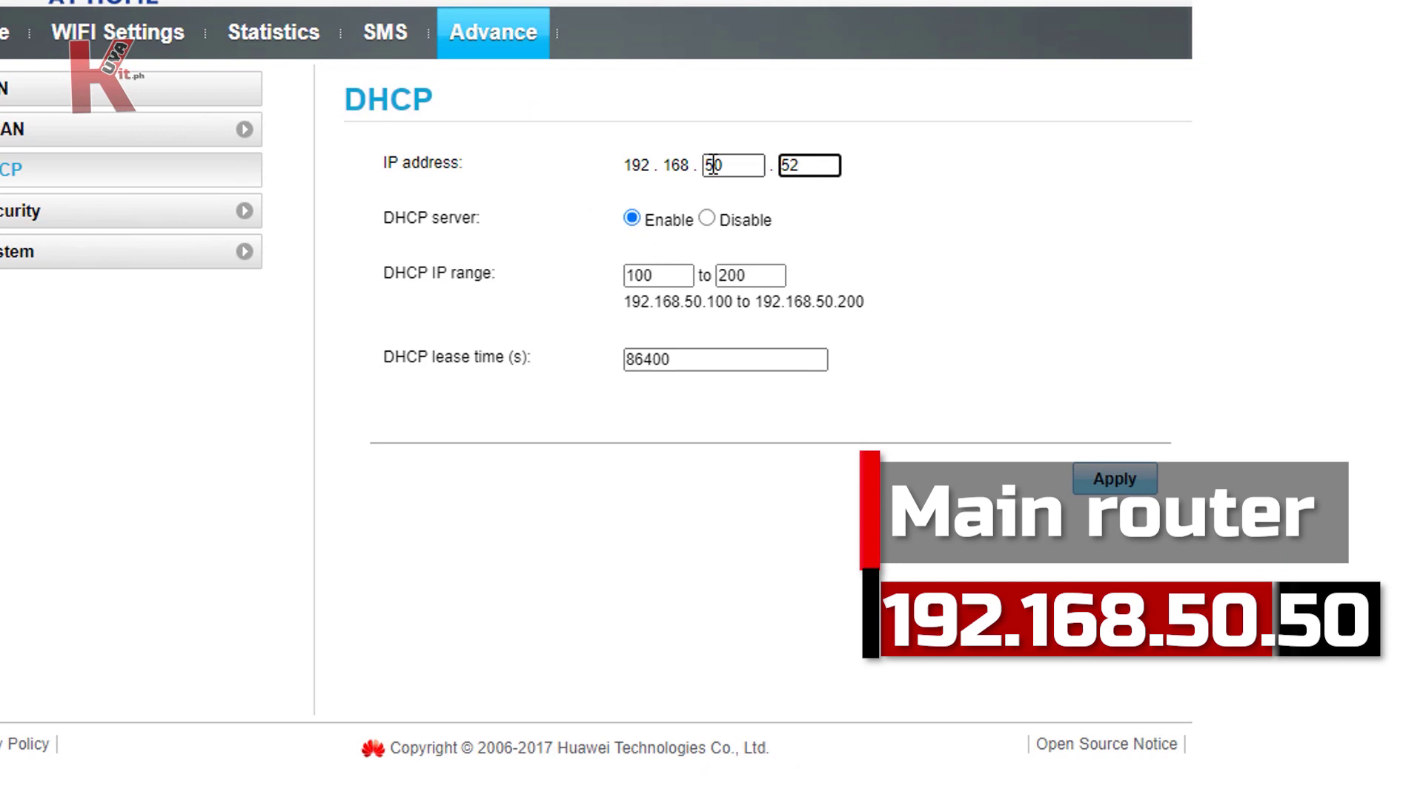
Step: Disable the DHCP server and apply the new settings, confirming both prompts
{"action": "left_click", "coordinate": [708, 219]}
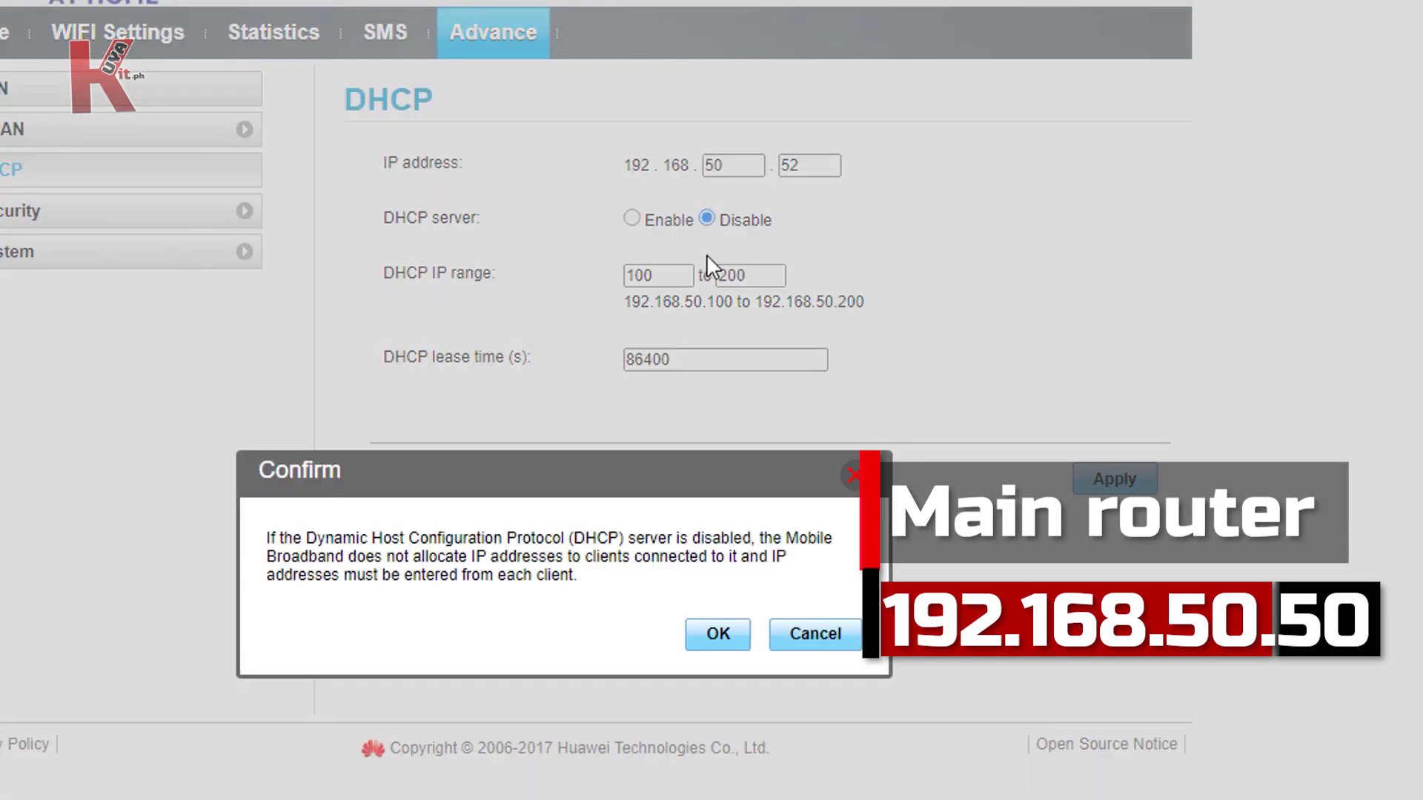
{"action": "left_click", "coordinate": [718, 634]}
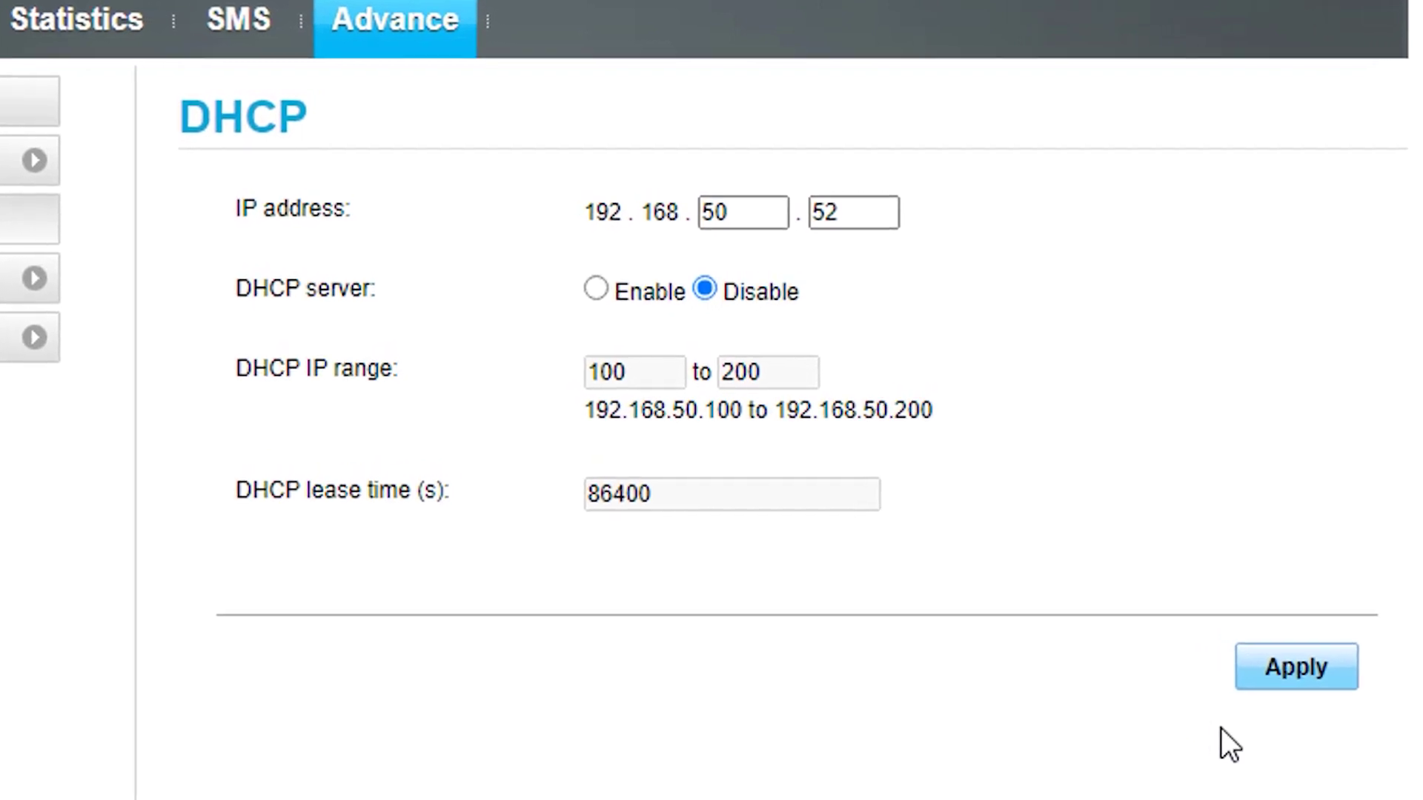
{"action": "left_click", "coordinate": [1112, 480]}
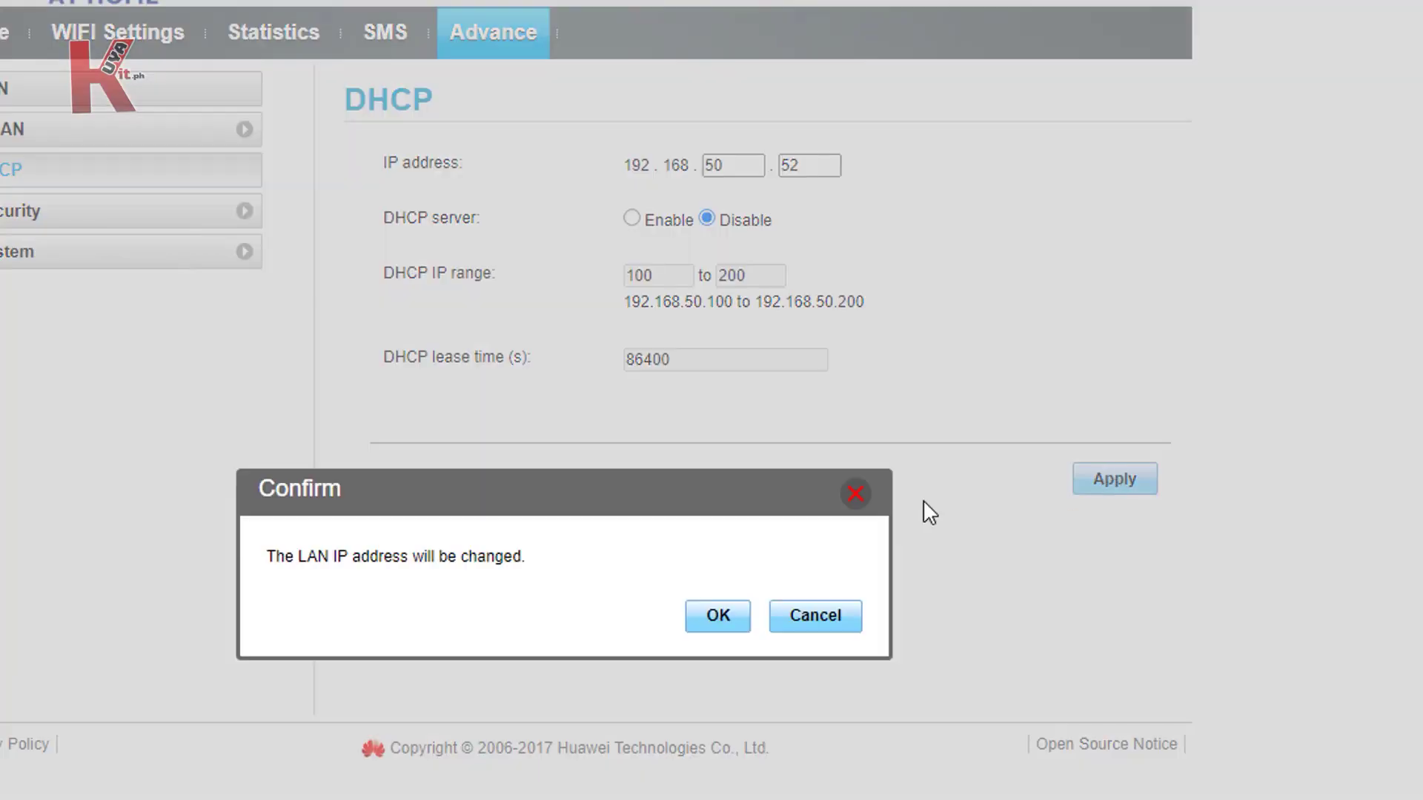
{"action": "left_click", "coordinate": [716, 621]}
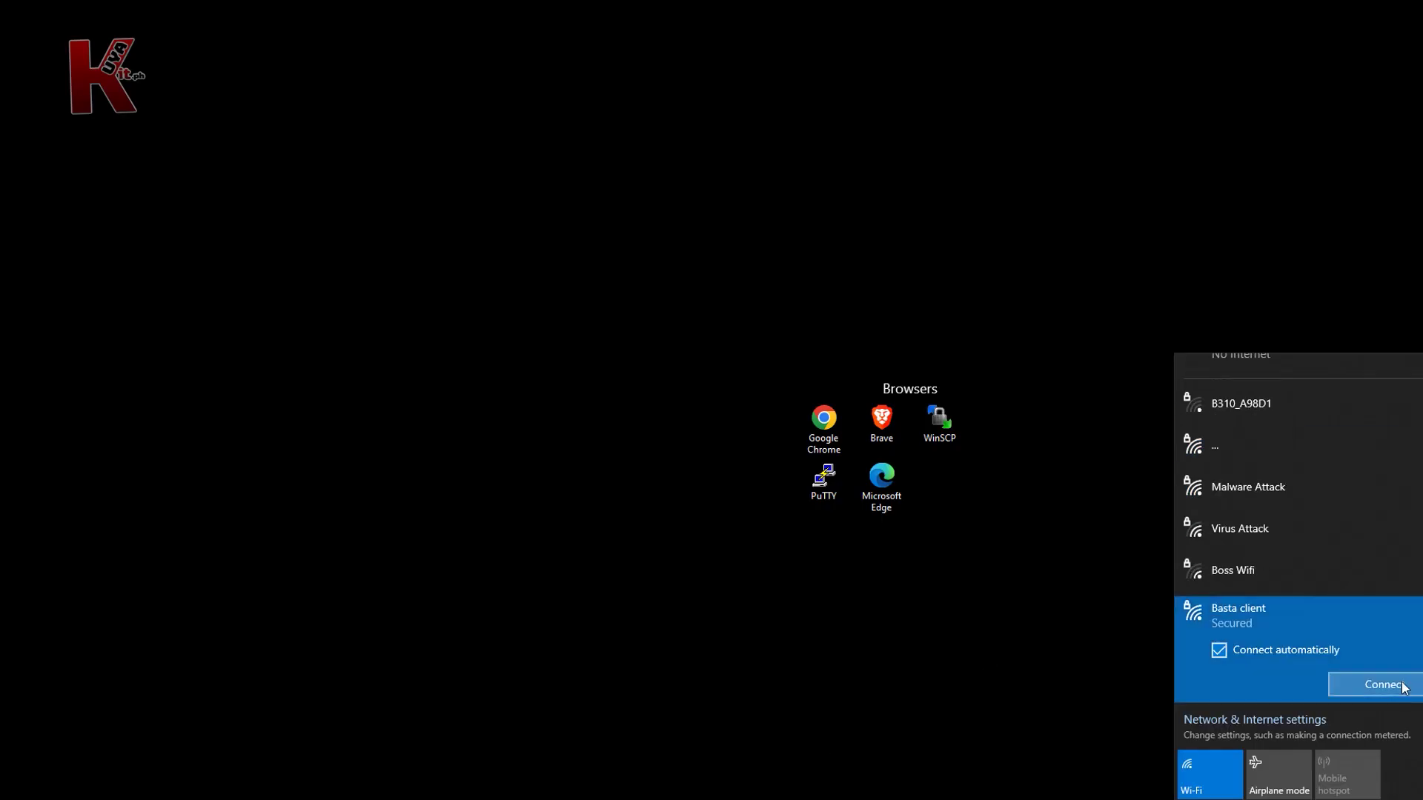
{"action": "double_click", "coordinate": [314, 292]}
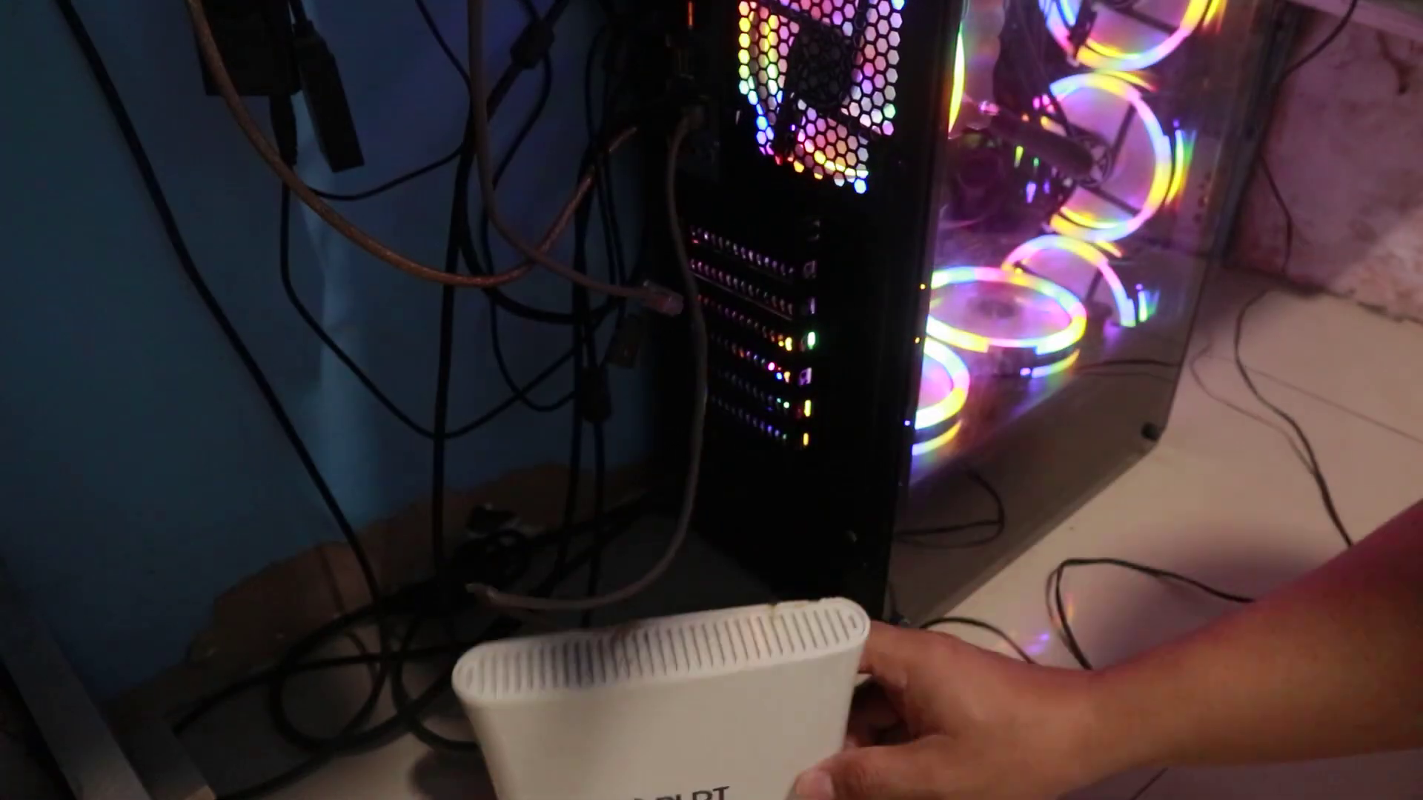